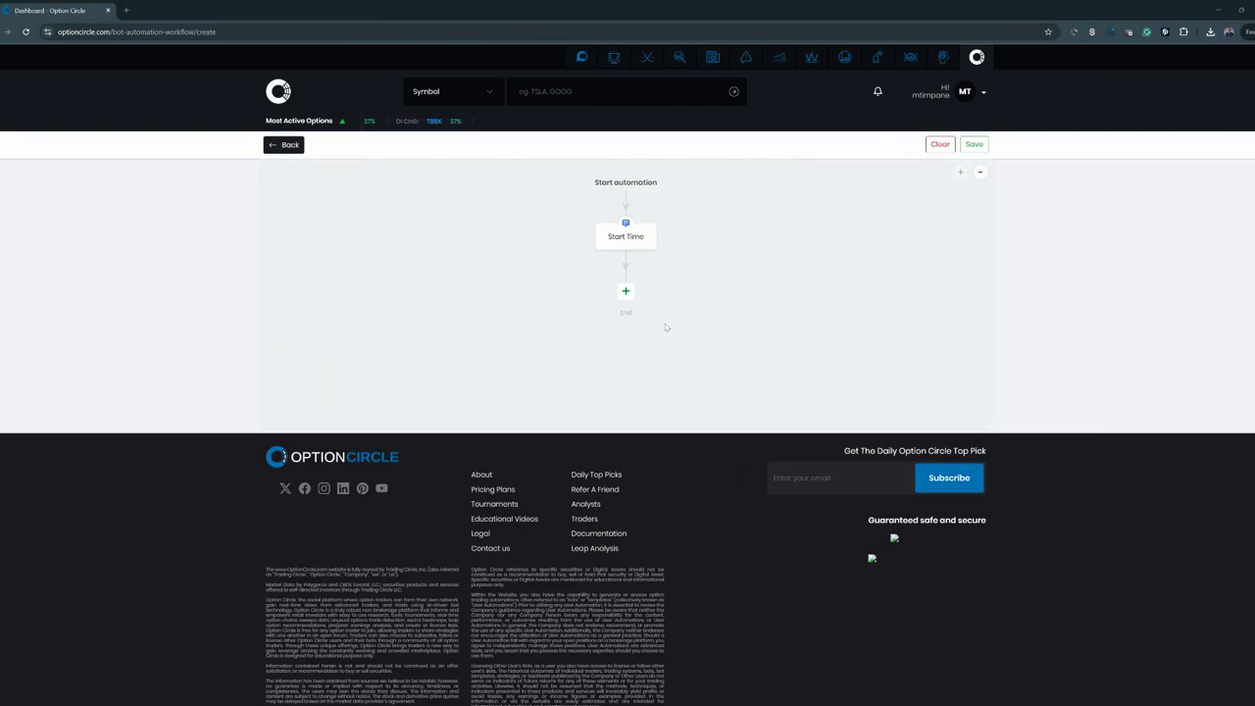
# Add an Equity step after Start Time using Pre-screened Technical Preferences with the My Bot preference, and save it.
pyautogui.click(626, 294)
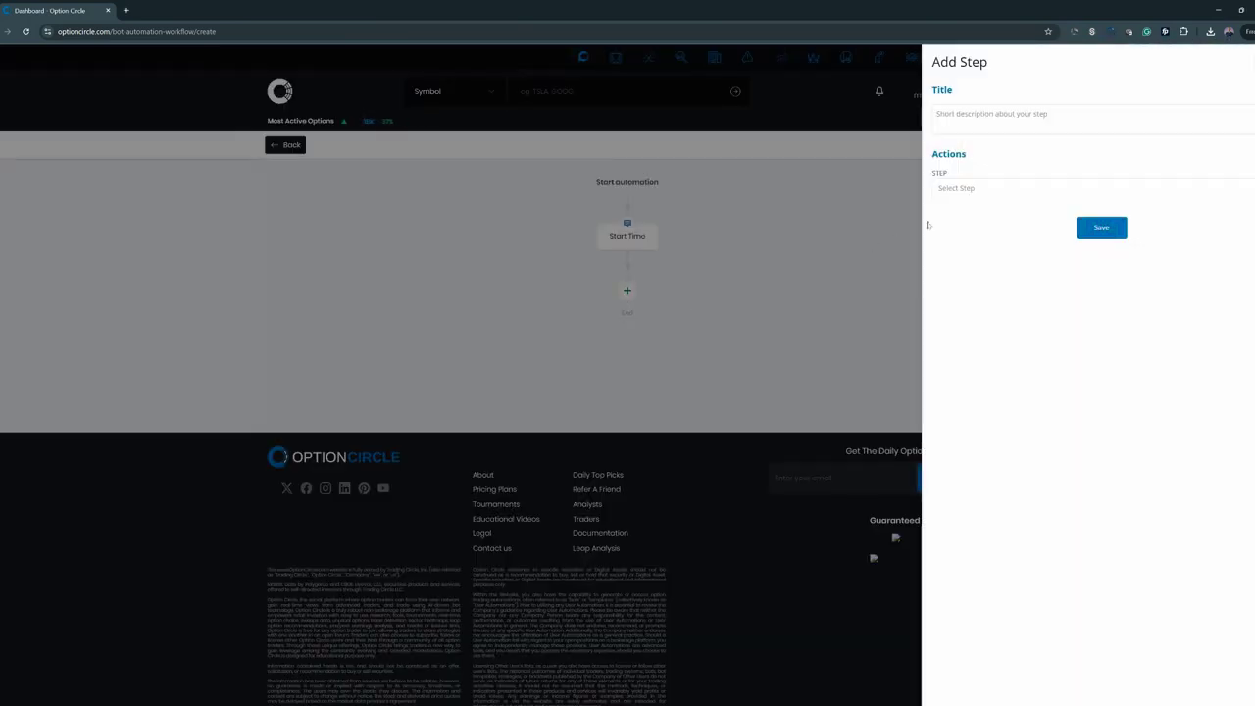
pyautogui.click(980, 191)
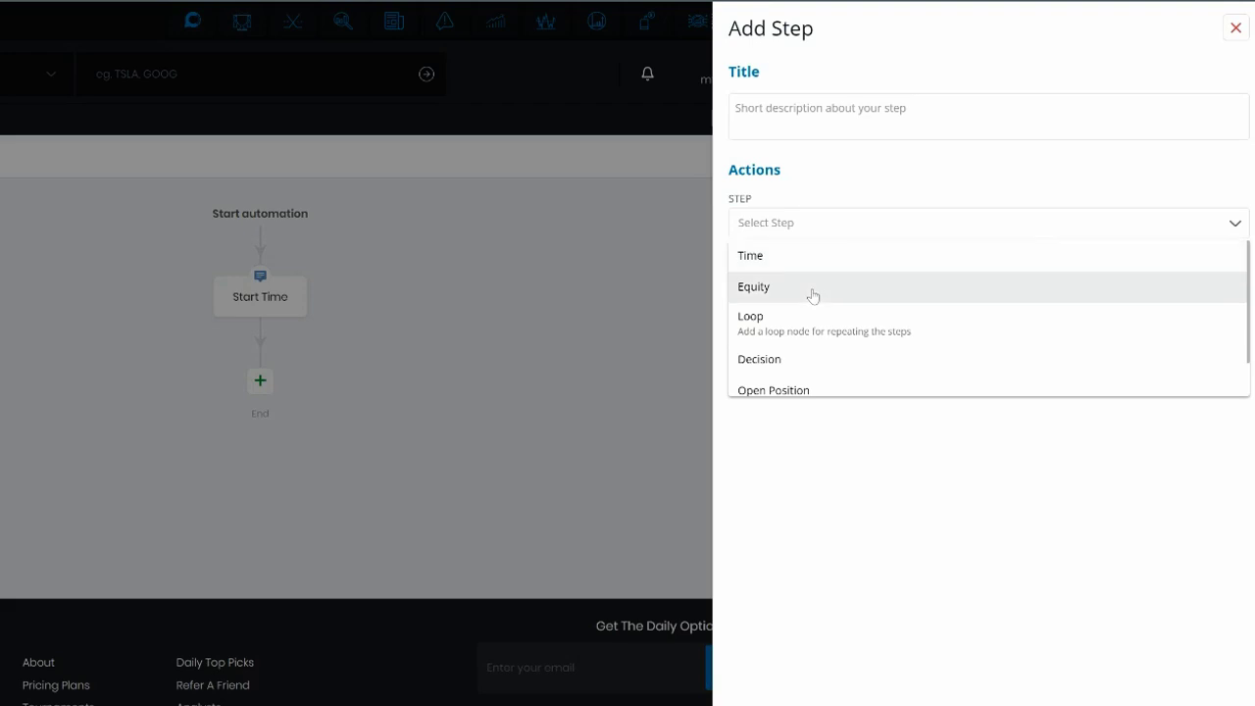
pyautogui.click(812, 287)
pyautogui.click(813, 294)
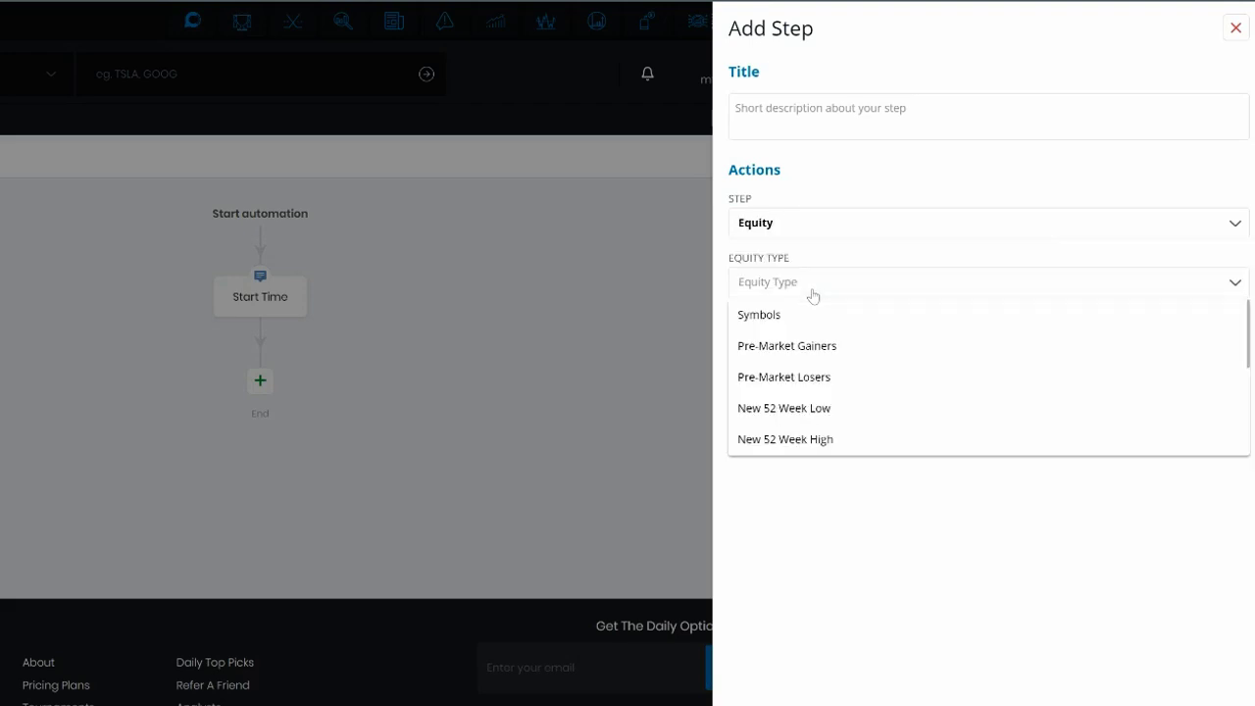
pyautogui.scroll(-5, 834, 427)
pyautogui.click(835, 427)
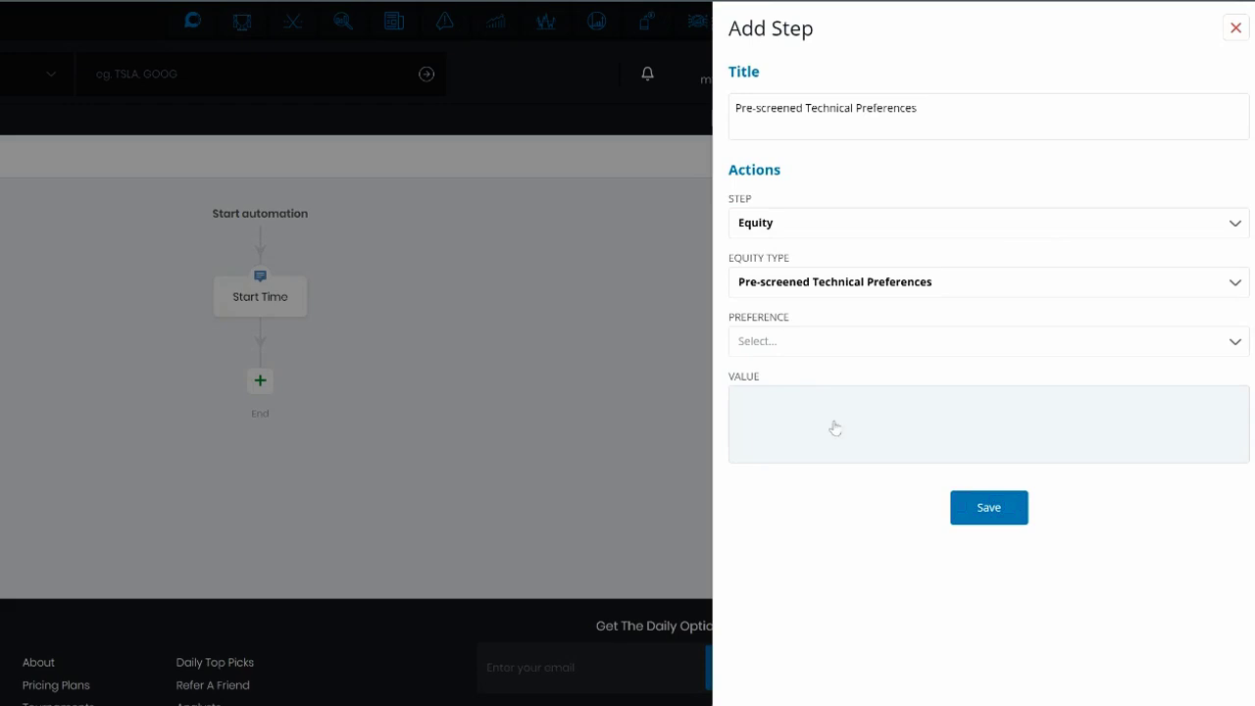
pyautogui.click(812, 349)
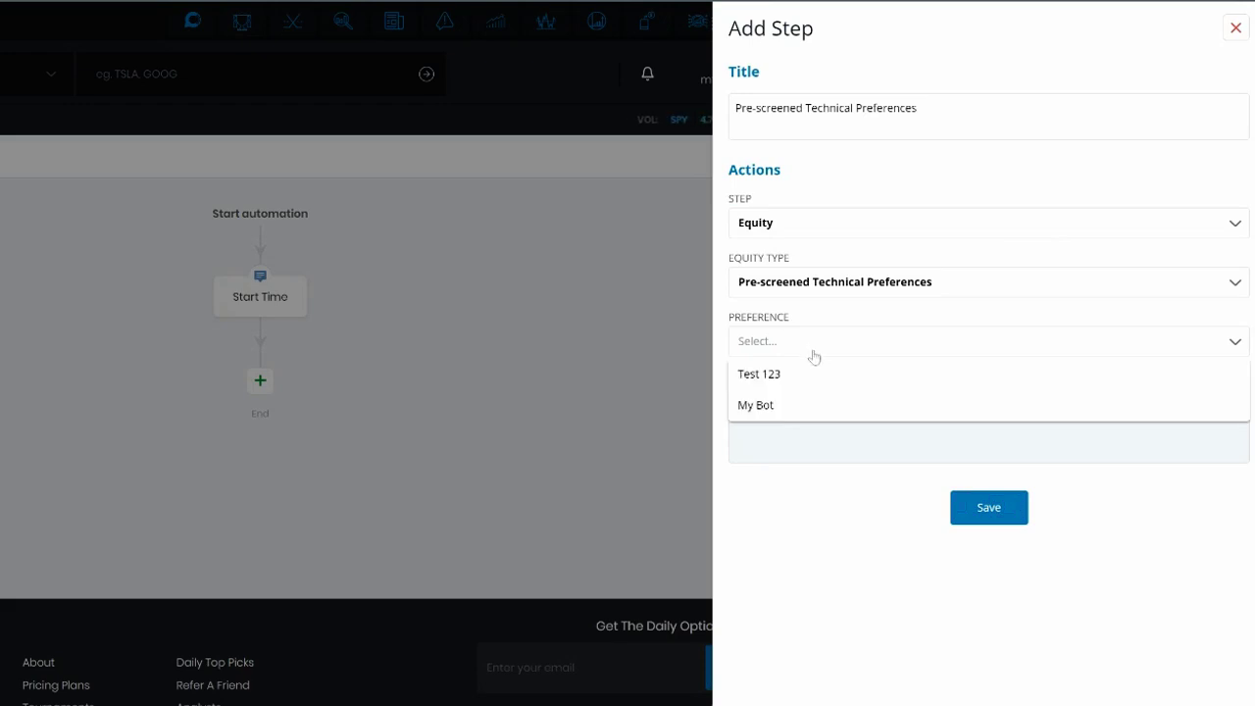
pyautogui.click(818, 409)
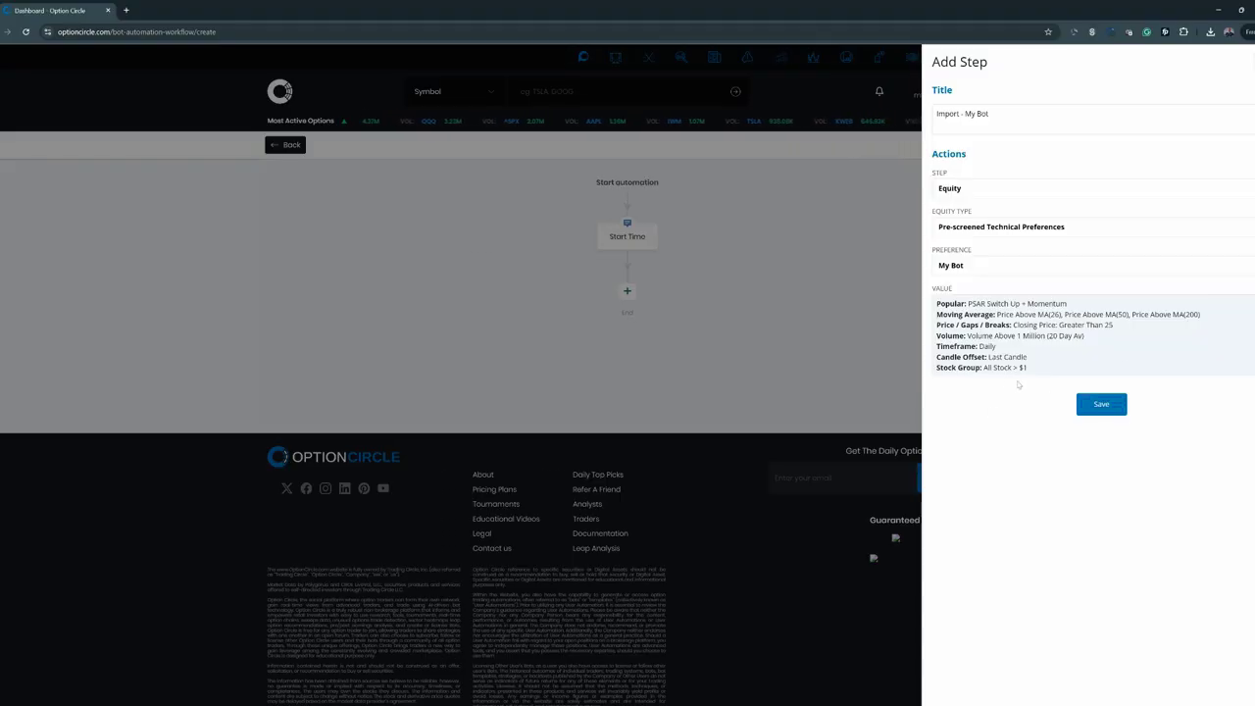
pyautogui.click(1081, 404)
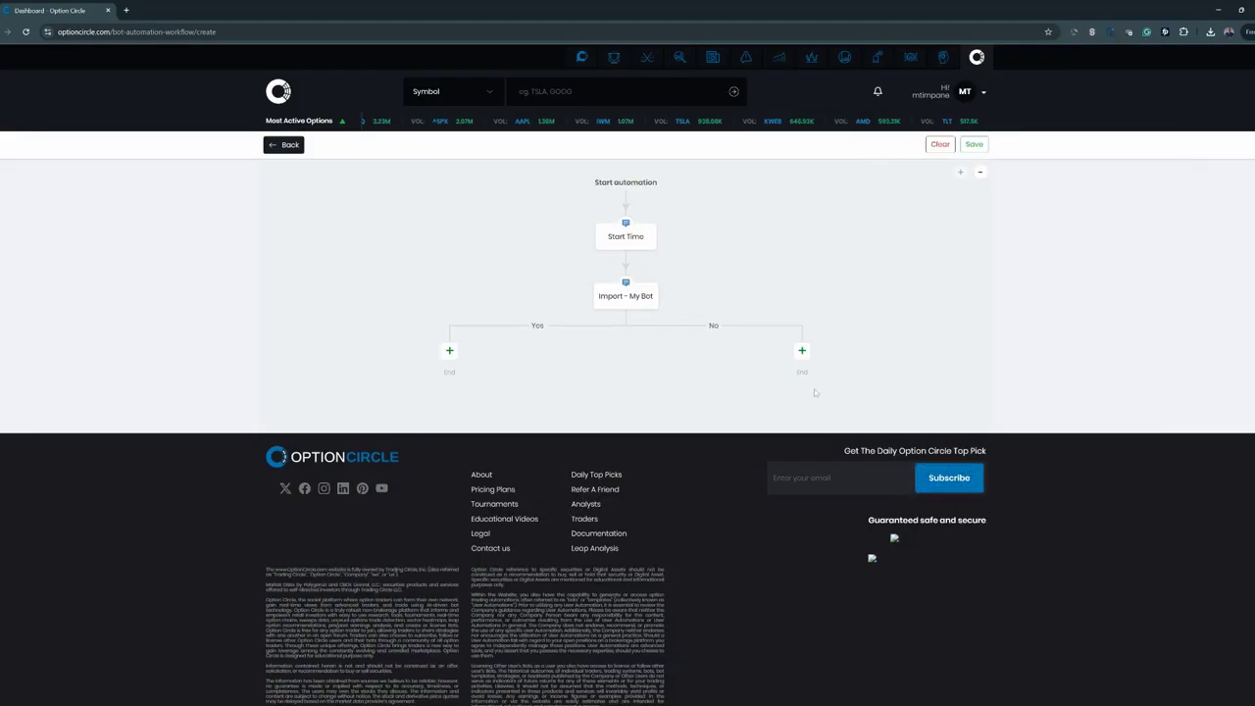
# Start a Scripts decision step on the Yes branch of Import - My Bot, requiring all criteria or scripts to match.
pyautogui.click(451, 351)
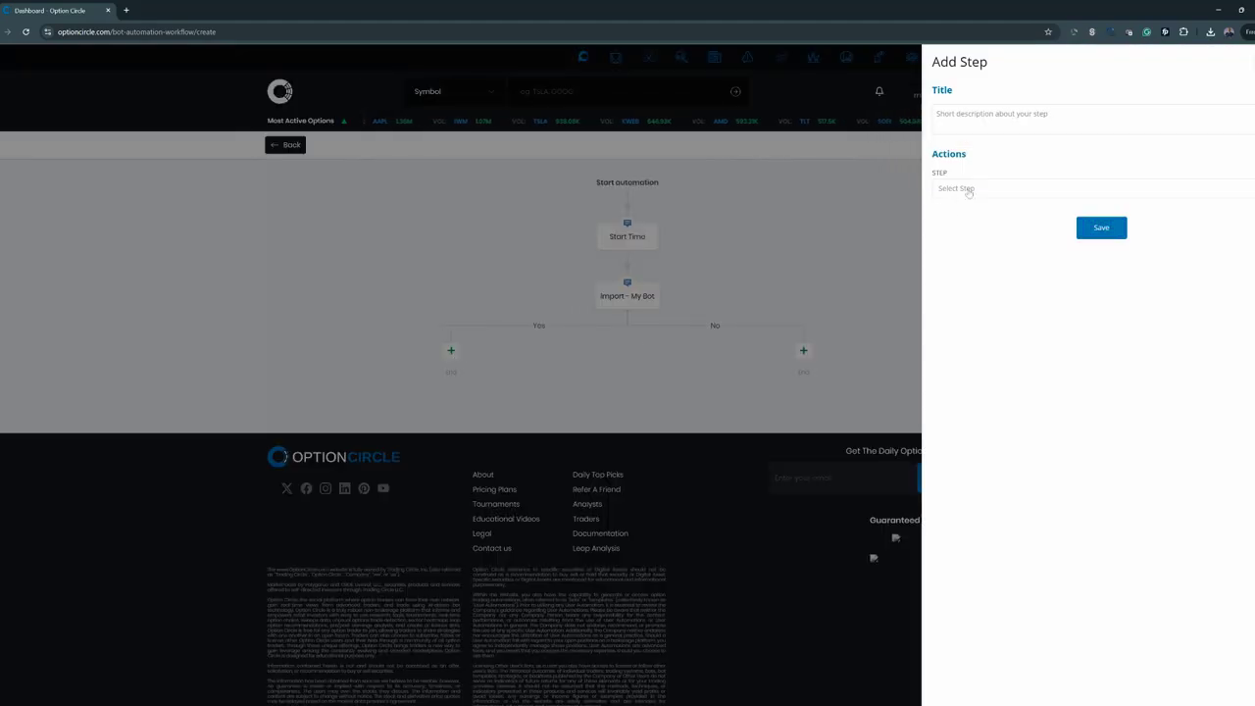
pyautogui.click(967, 189)
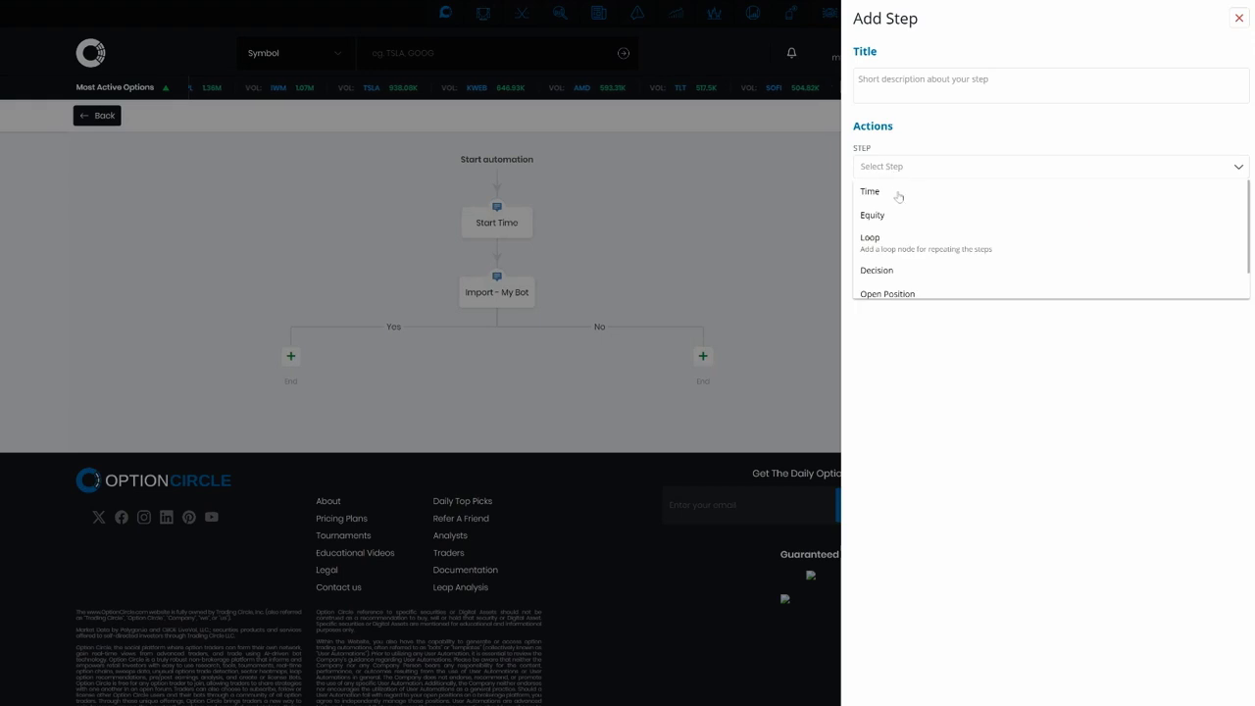
pyautogui.click(923, 269)
pyautogui.click(934, 224)
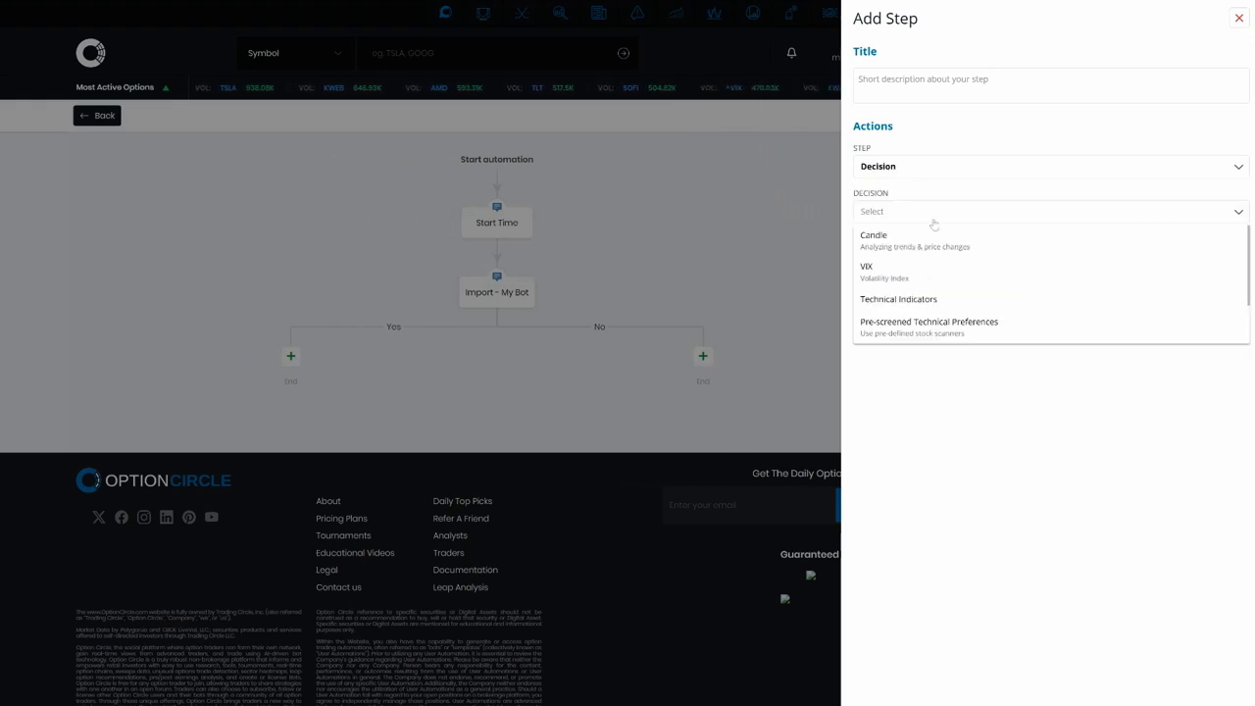
pyautogui.scroll(-1, 936, 235)
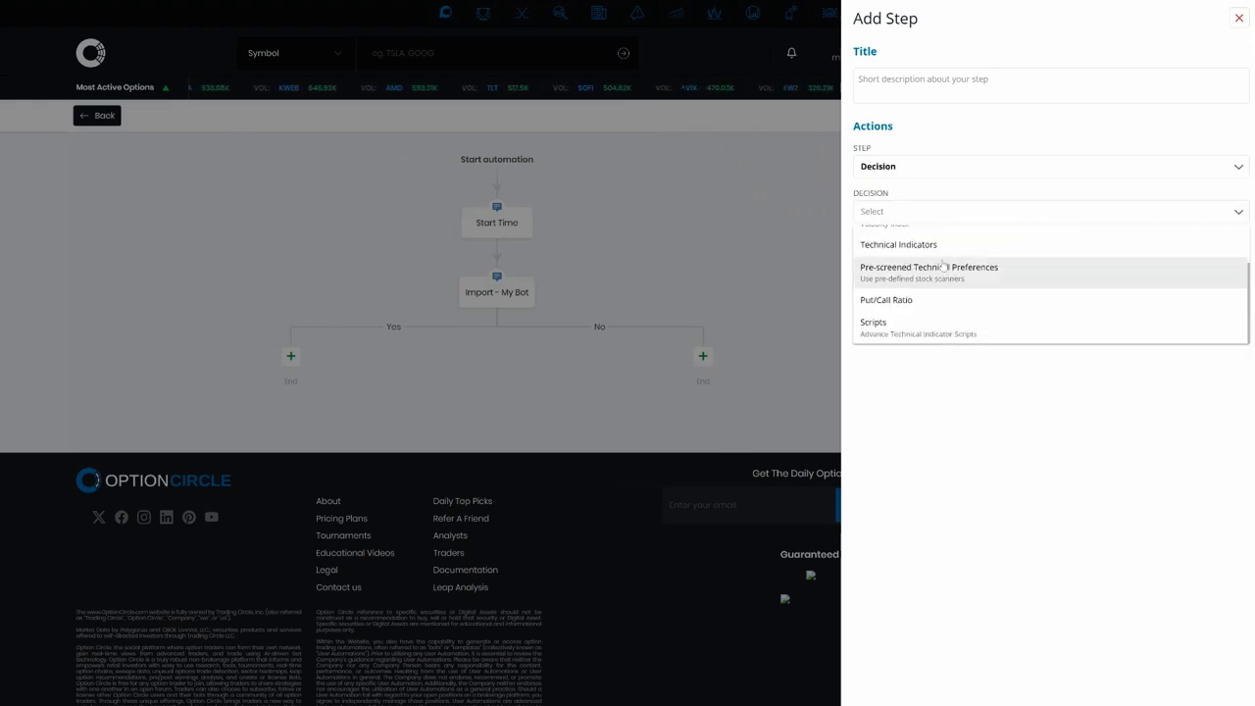
pyautogui.click(969, 332)
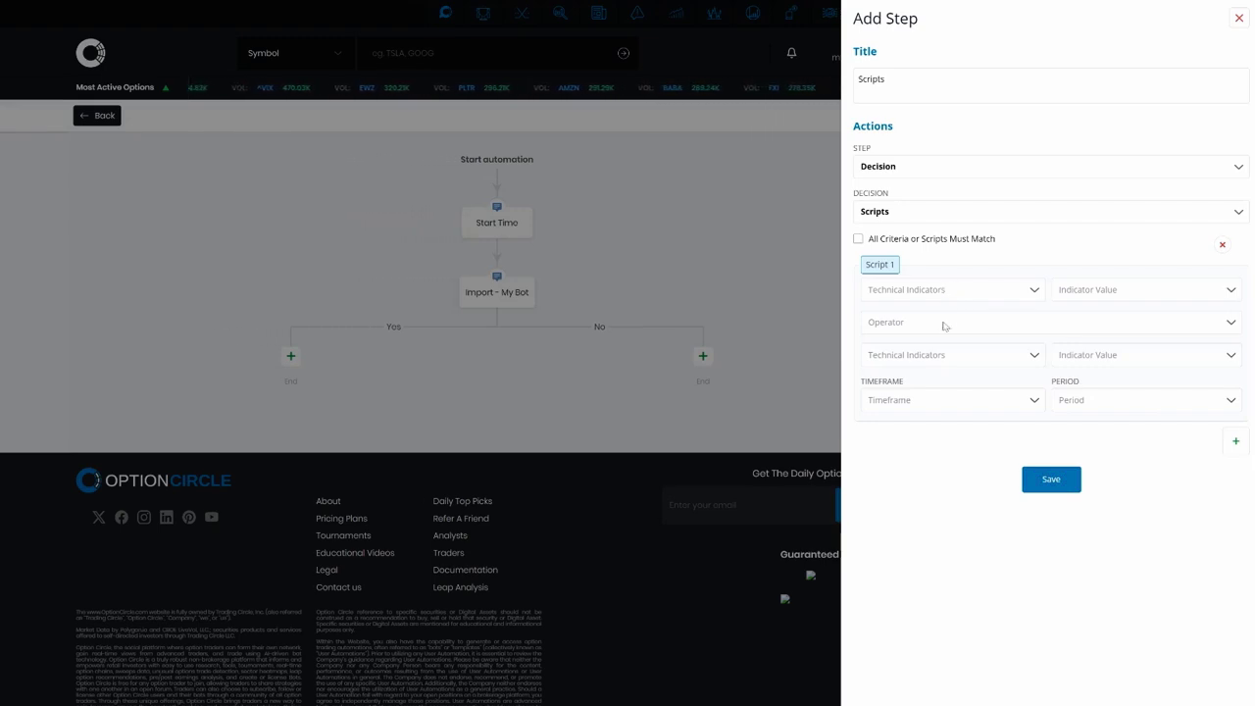
pyautogui.click(859, 240)
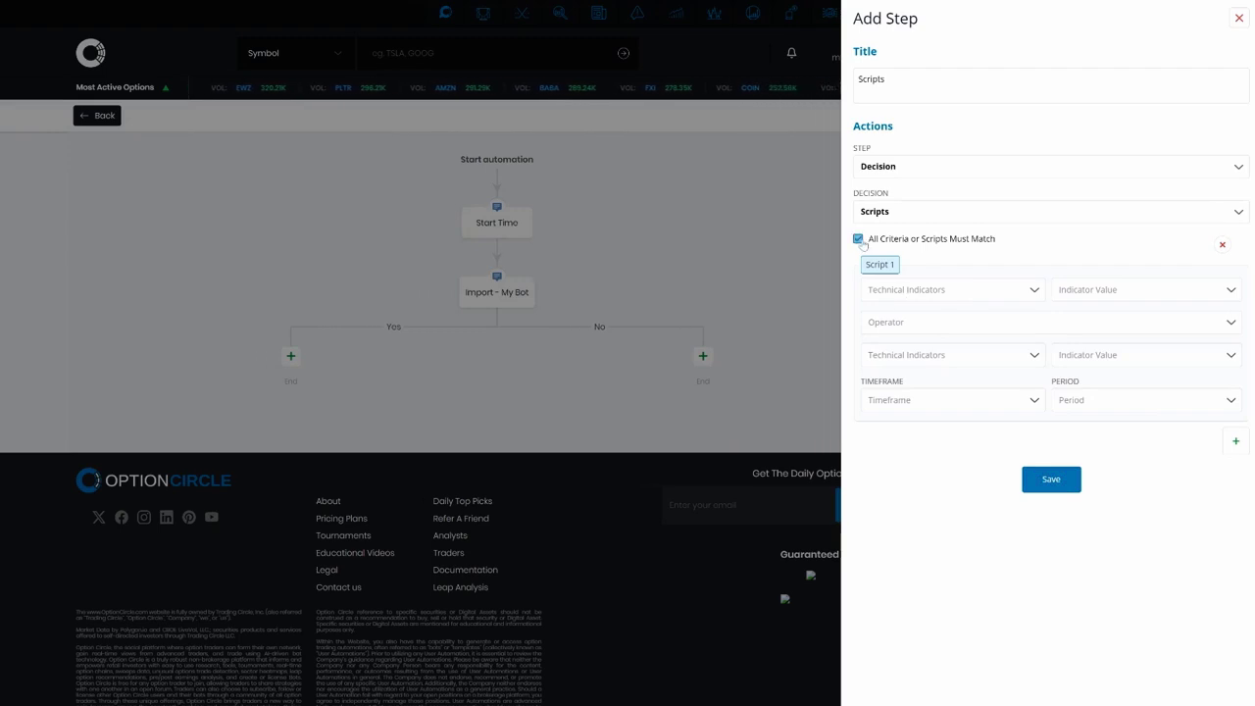
# Set Script 1's first condition to Price/Gaps/Breaks Closing Price for the Current Period, with the operator Above.
pyautogui.click(940, 289)
pyautogui.click(948, 313)
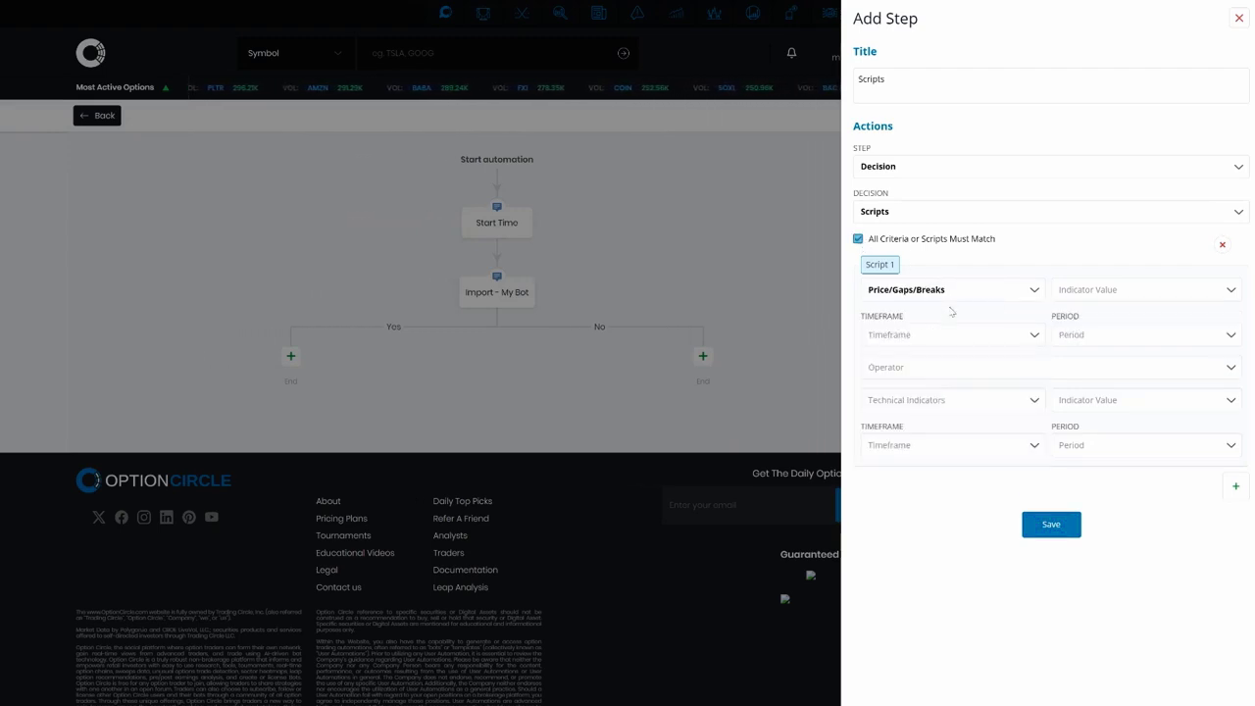
pyautogui.click(1066, 296)
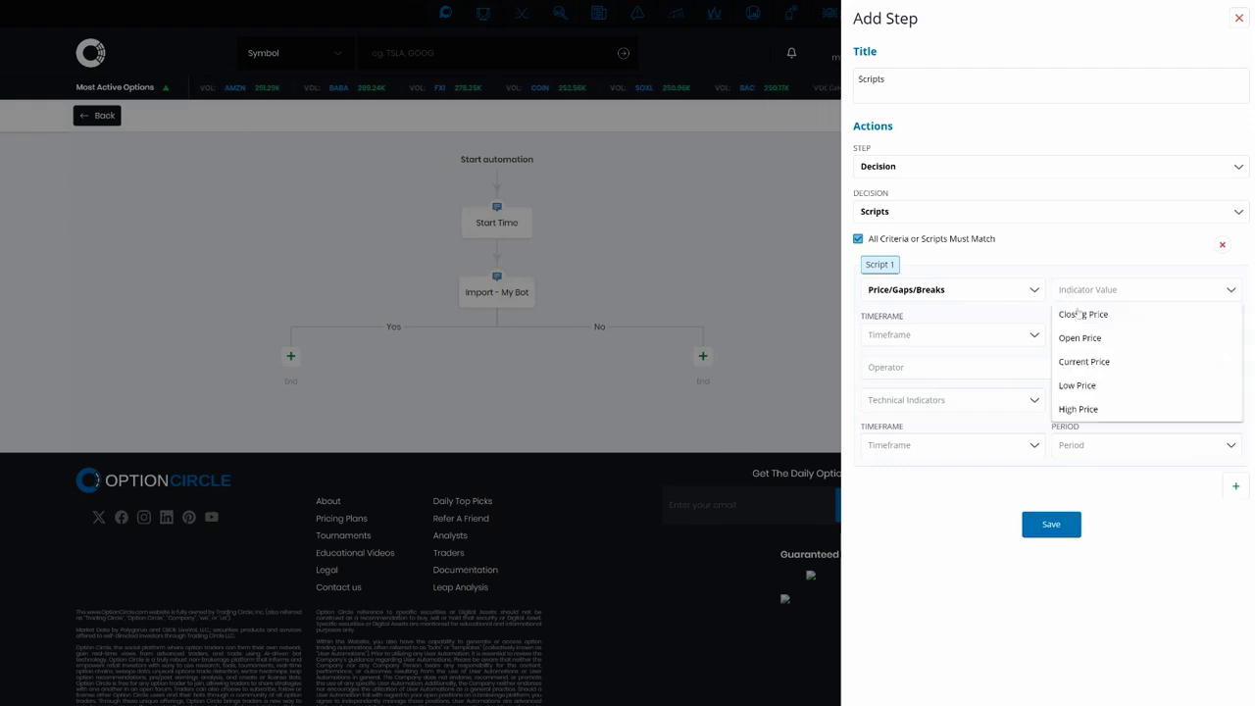
pyautogui.click(1076, 314)
pyautogui.click(1085, 339)
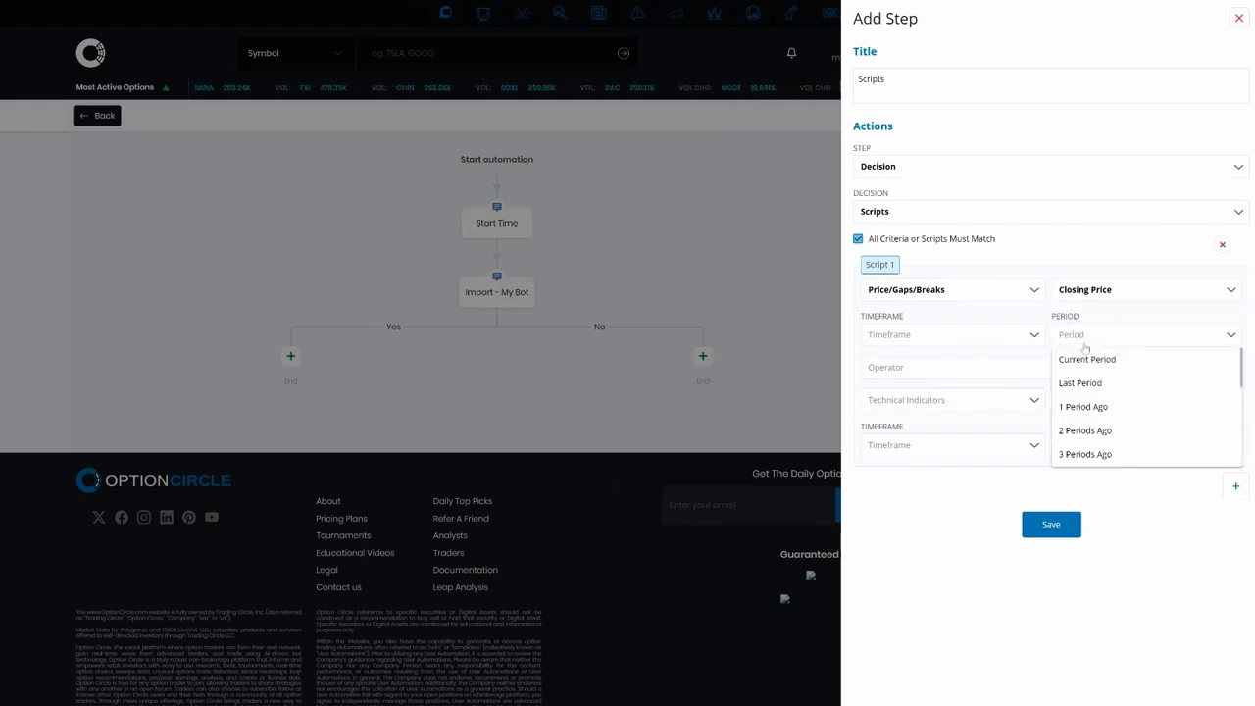
pyautogui.click(1090, 358)
pyautogui.click(1034, 373)
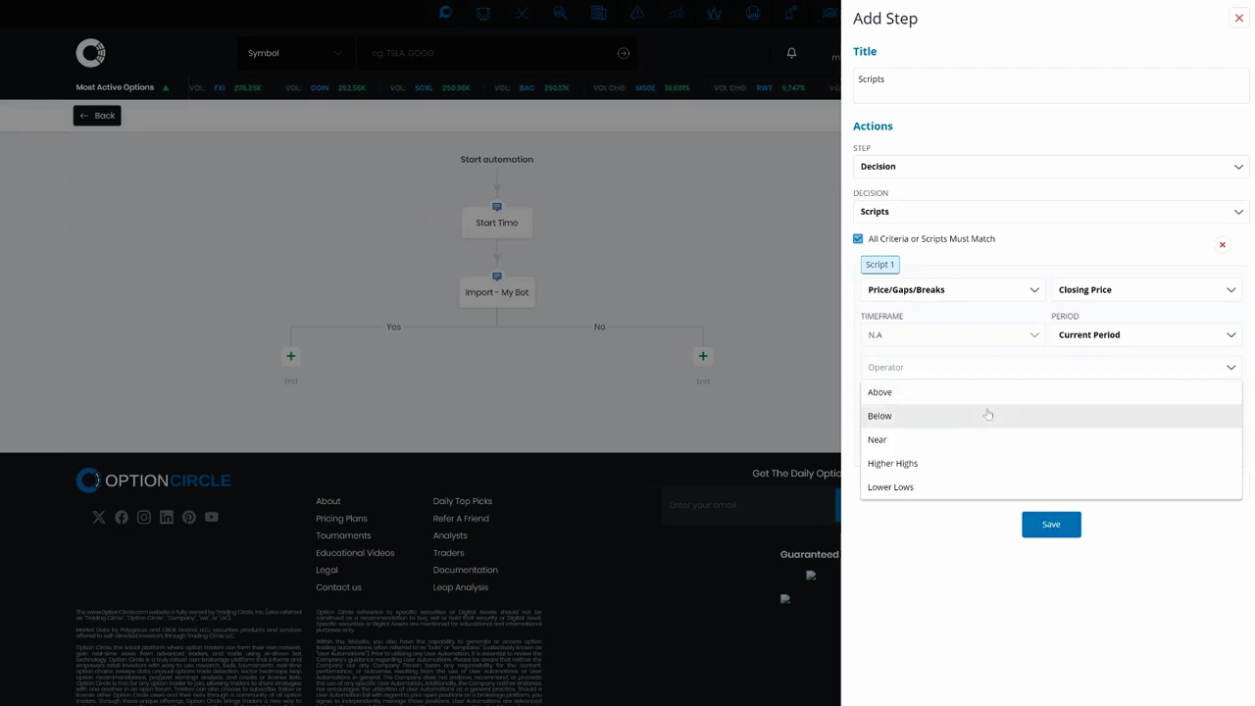
pyautogui.click(977, 394)
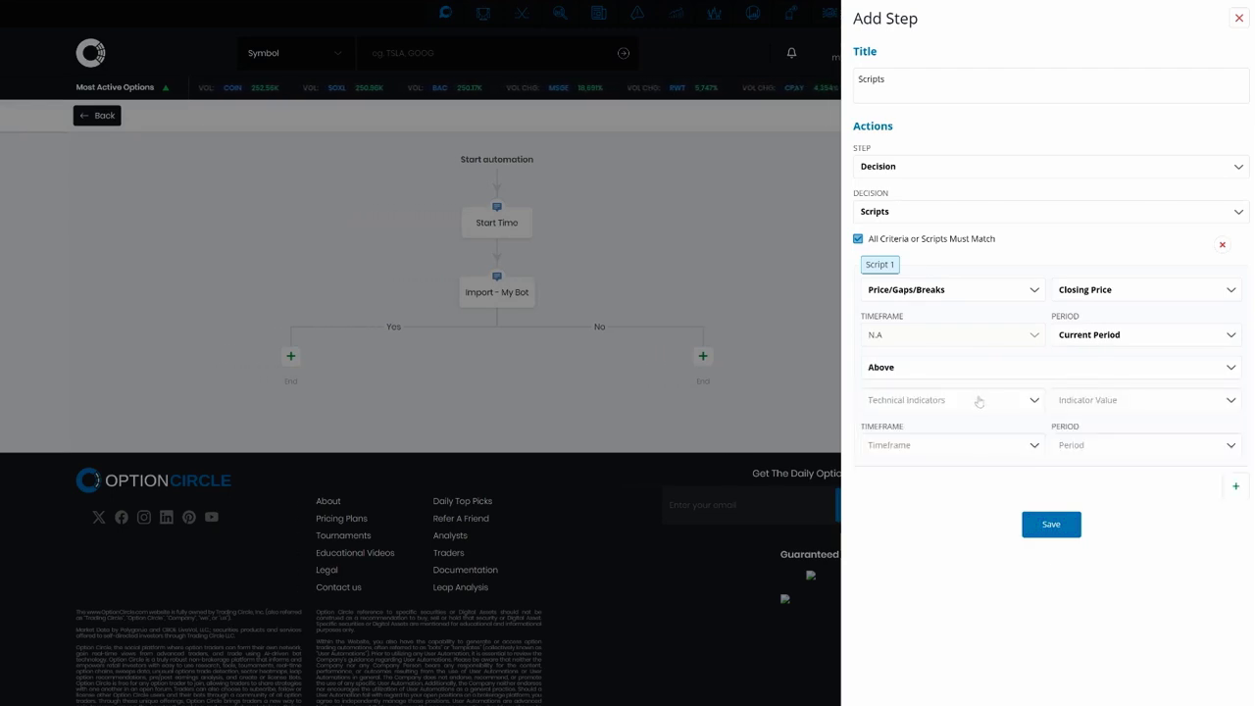
# Compare Script 1 against the Moving Average MA (20) on a 30 Min timeframe for the Current Period.
pyautogui.click(978, 401)
pyautogui.click(960, 473)
pyautogui.click(1084, 401)
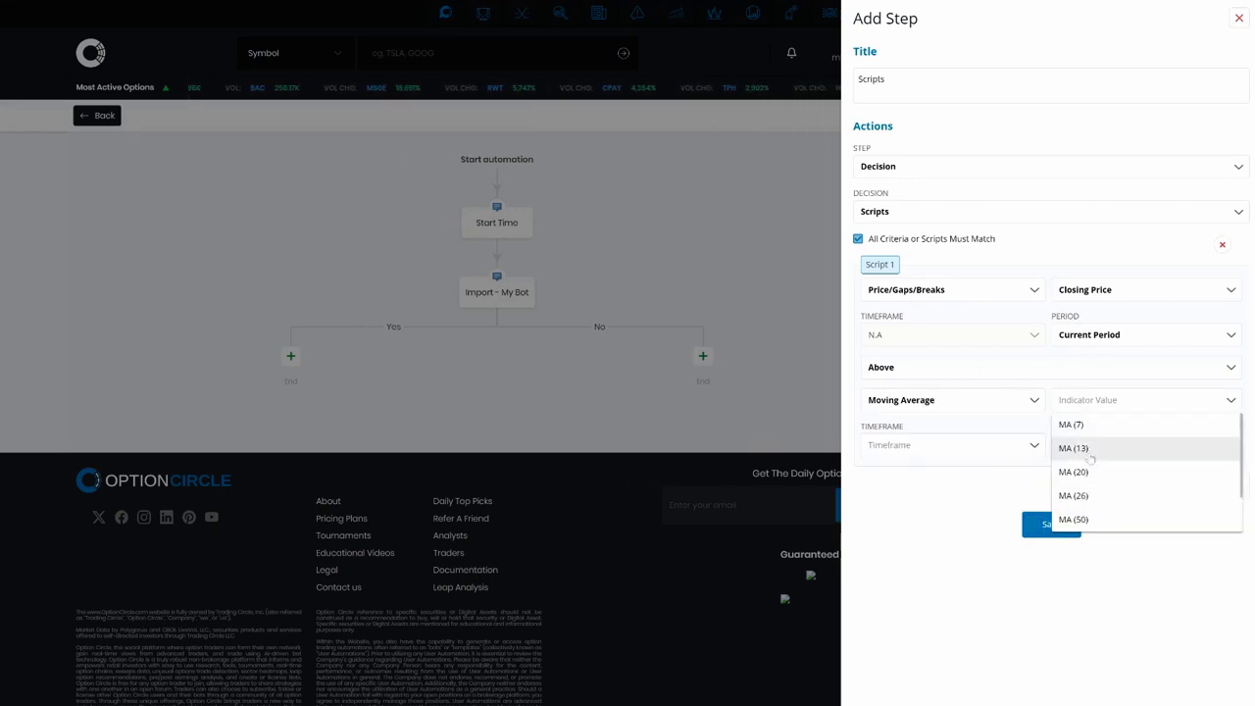
pyautogui.click(1093, 472)
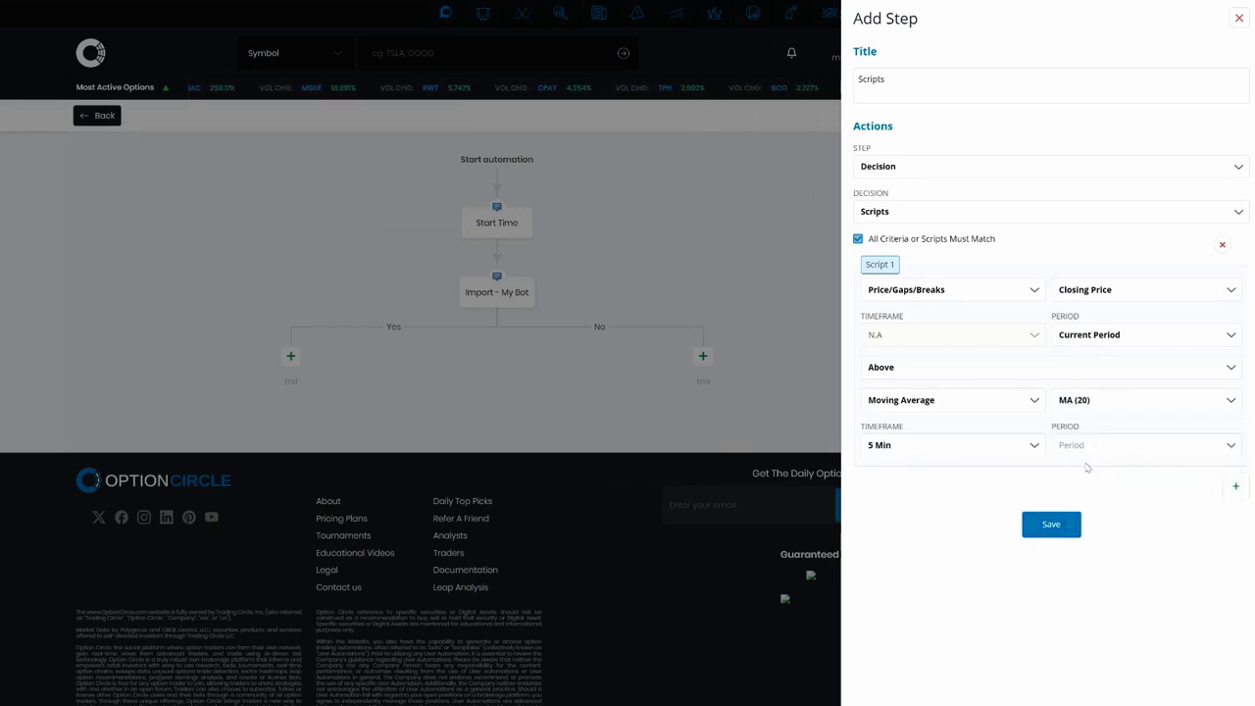
pyautogui.click(1004, 453)
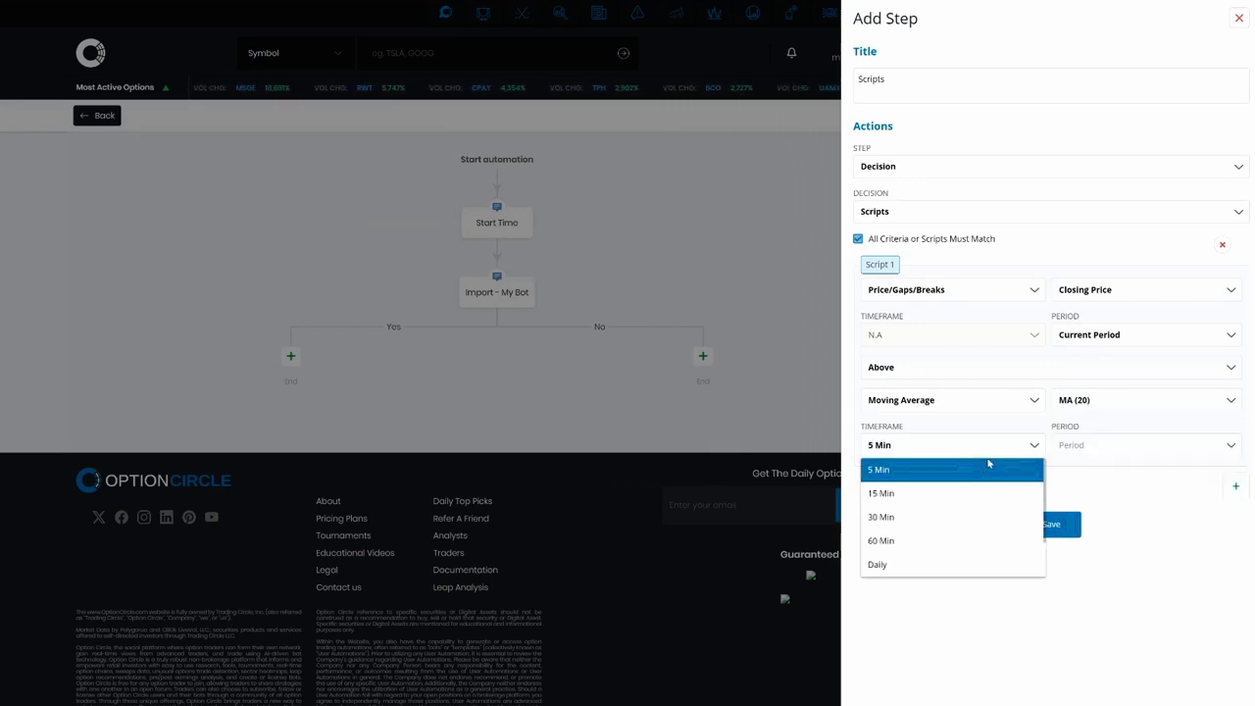
pyautogui.click(964, 517)
pyautogui.click(1078, 447)
pyautogui.click(1098, 471)
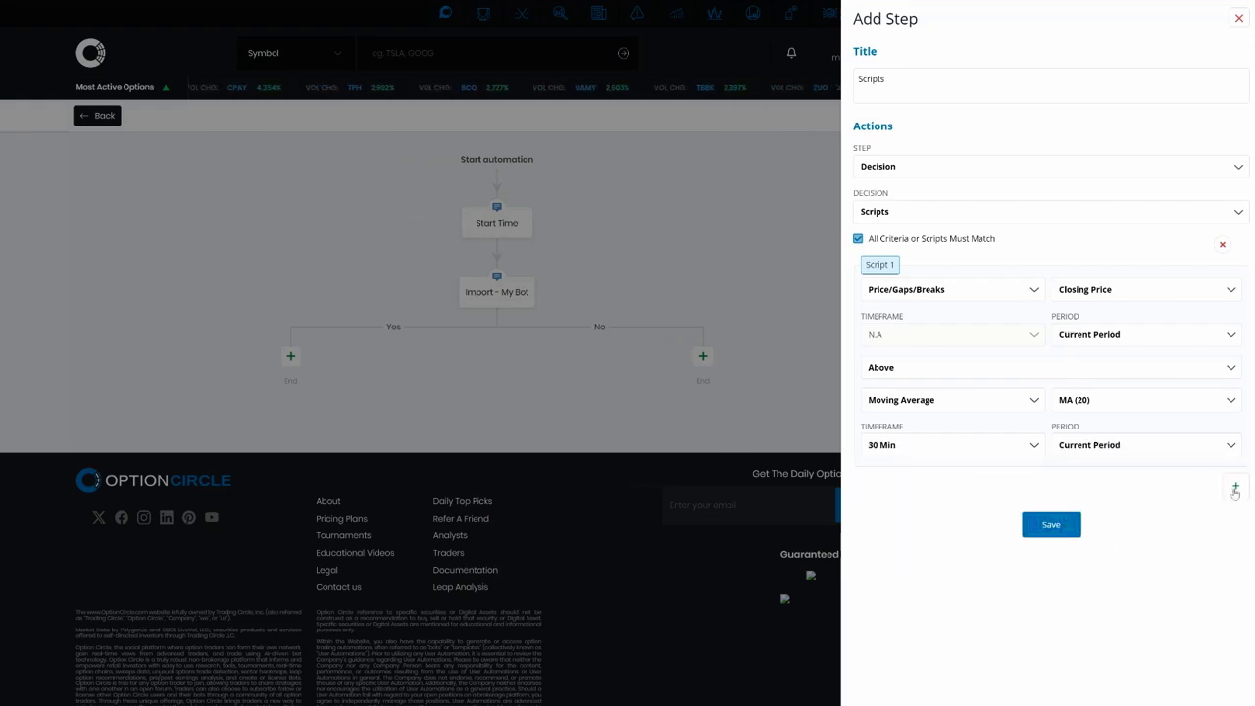
# Add Script 2 with Price/Gaps/Breaks Closing Price for the Current Period and the operator Above.
pyautogui.click(1235, 486)
pyautogui.click(916, 506)
pyautogui.click(936, 531)
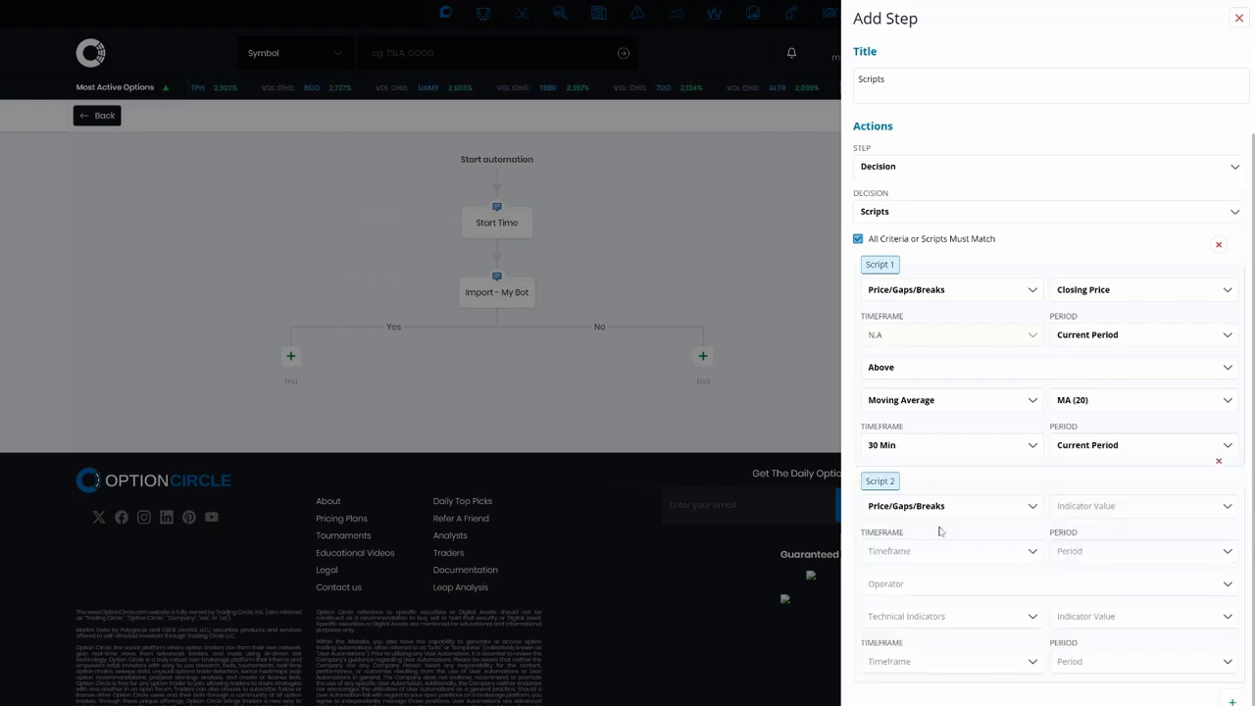
pyautogui.click(1078, 512)
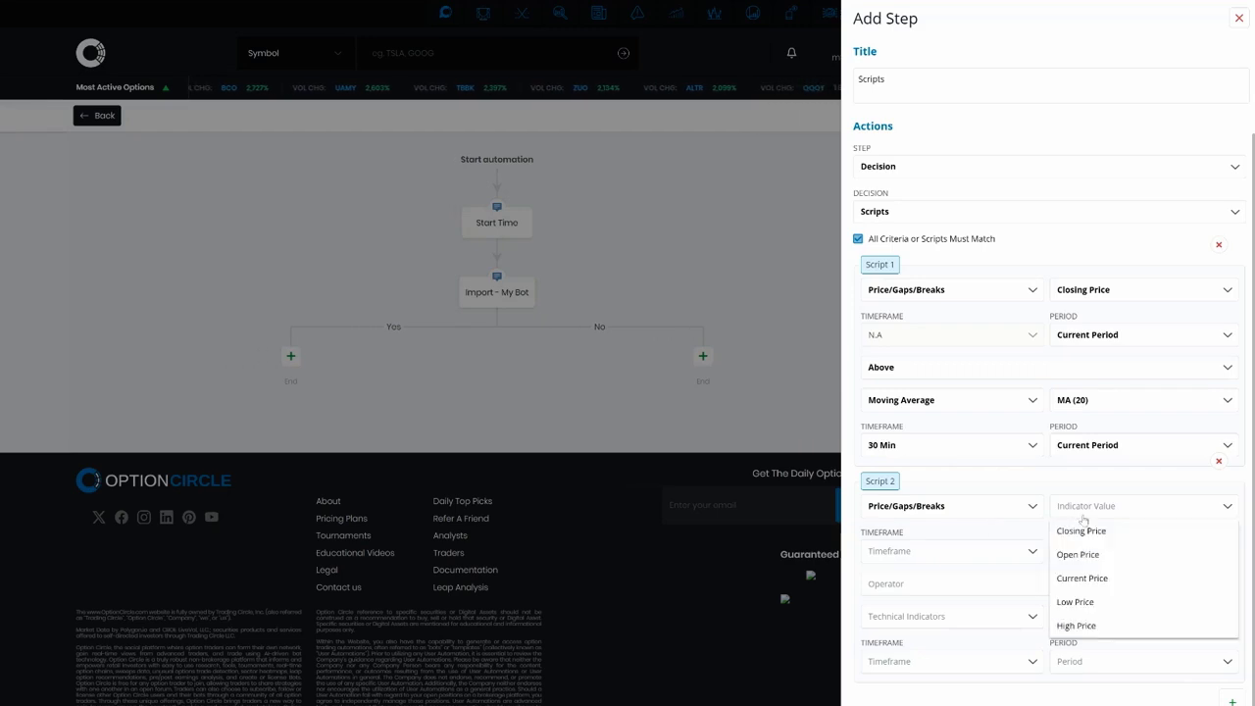
pyautogui.click(1095, 532)
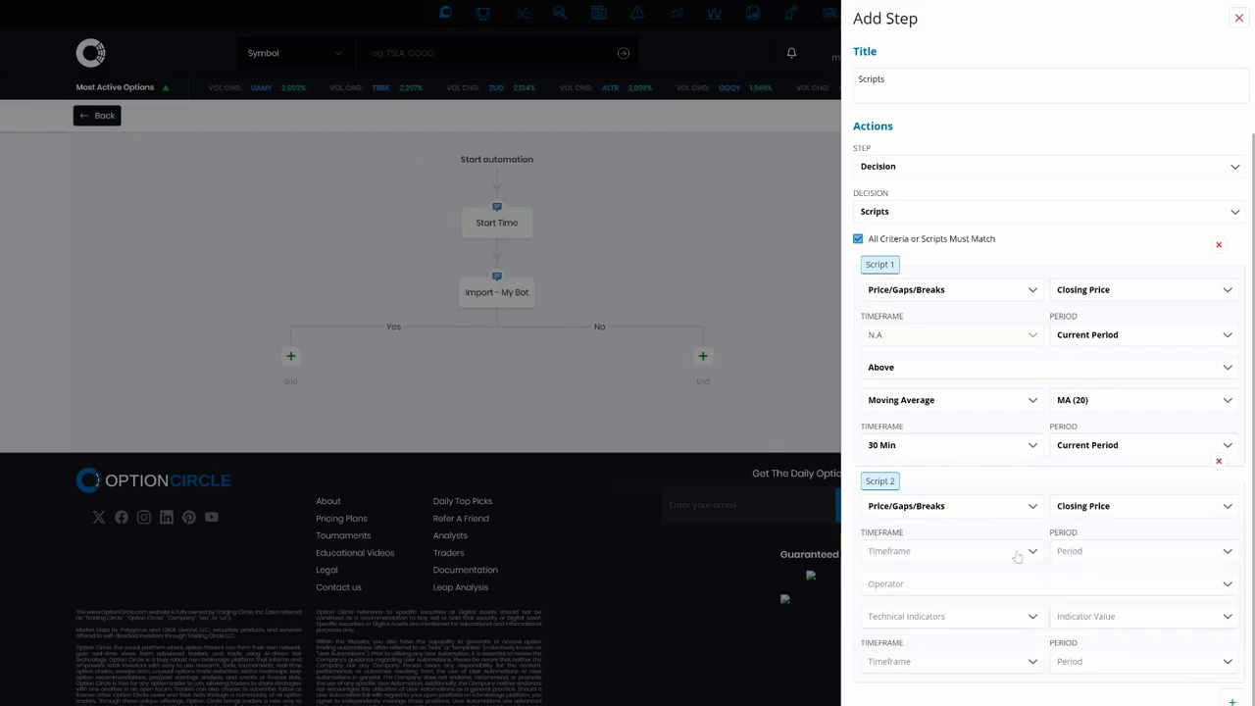
pyautogui.click(1017, 555)
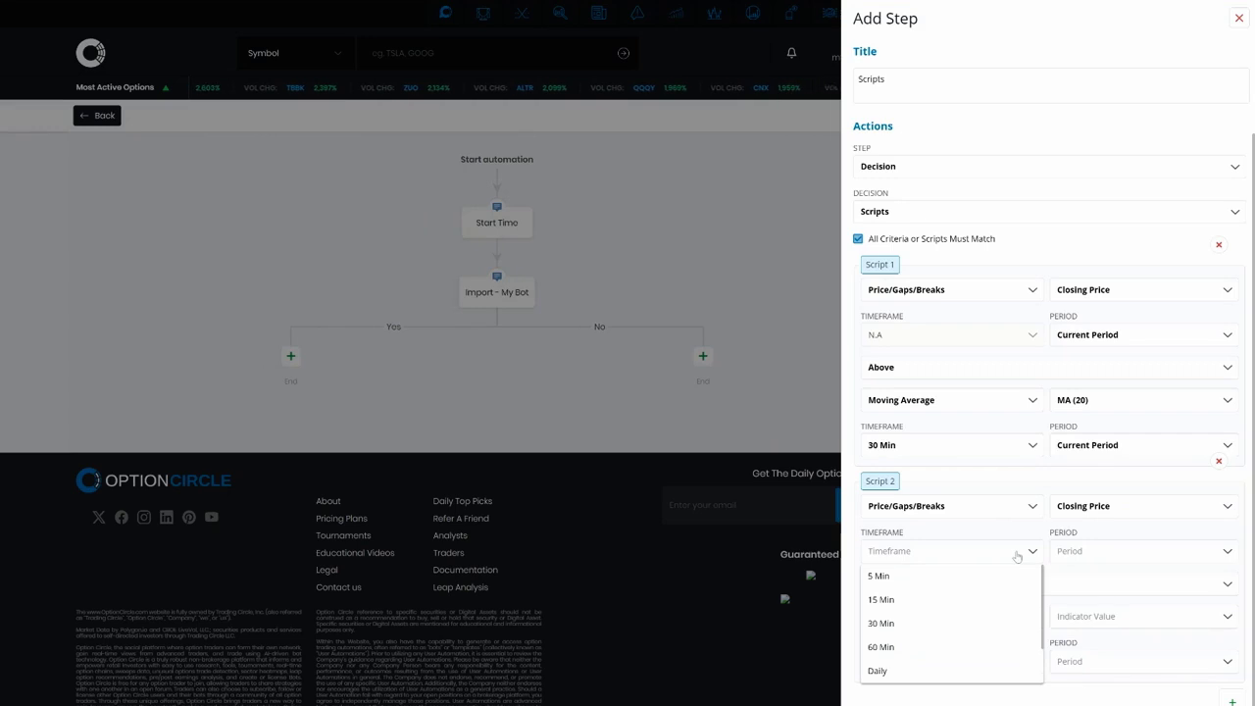
pyautogui.click(961, 624)
pyautogui.click(1114, 552)
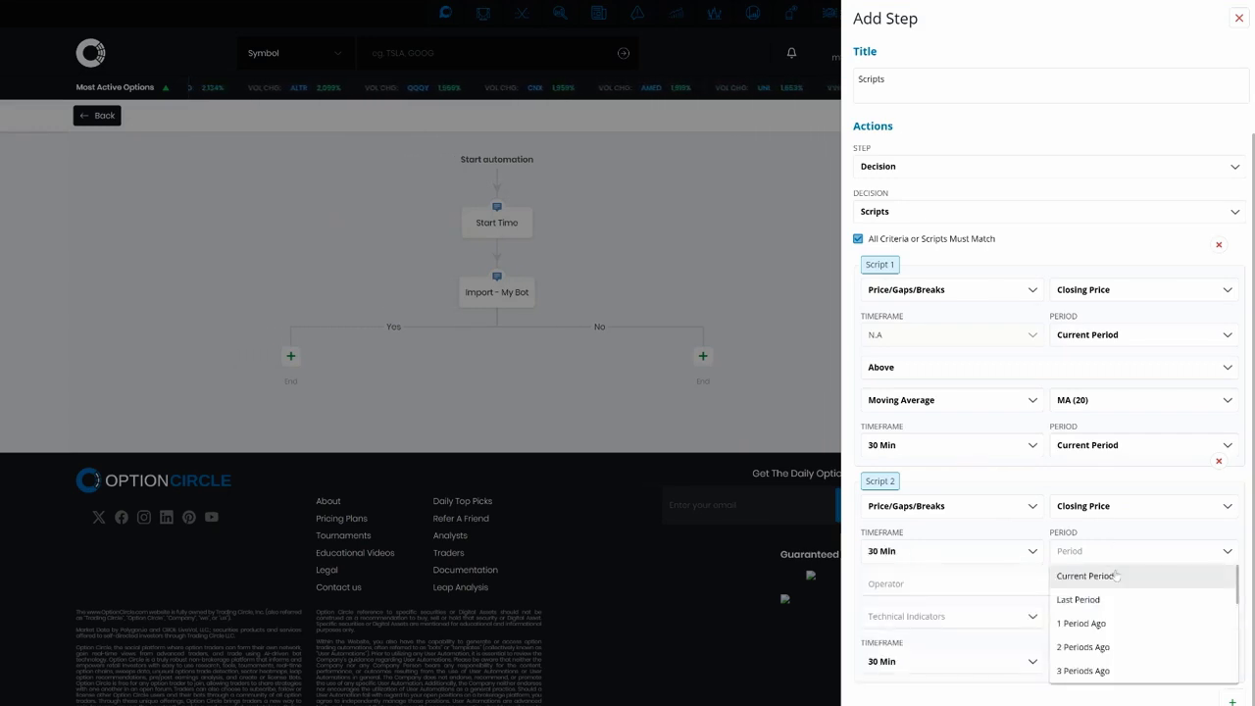
pyautogui.click(1108, 574)
pyautogui.click(1060, 549)
pyautogui.click(1018, 566)
# Compare Script 2 against the Moving Average MA (50) on a 30 Min timeframe for the Current Period, and save the decision step.
pyautogui.click(1015, 575)
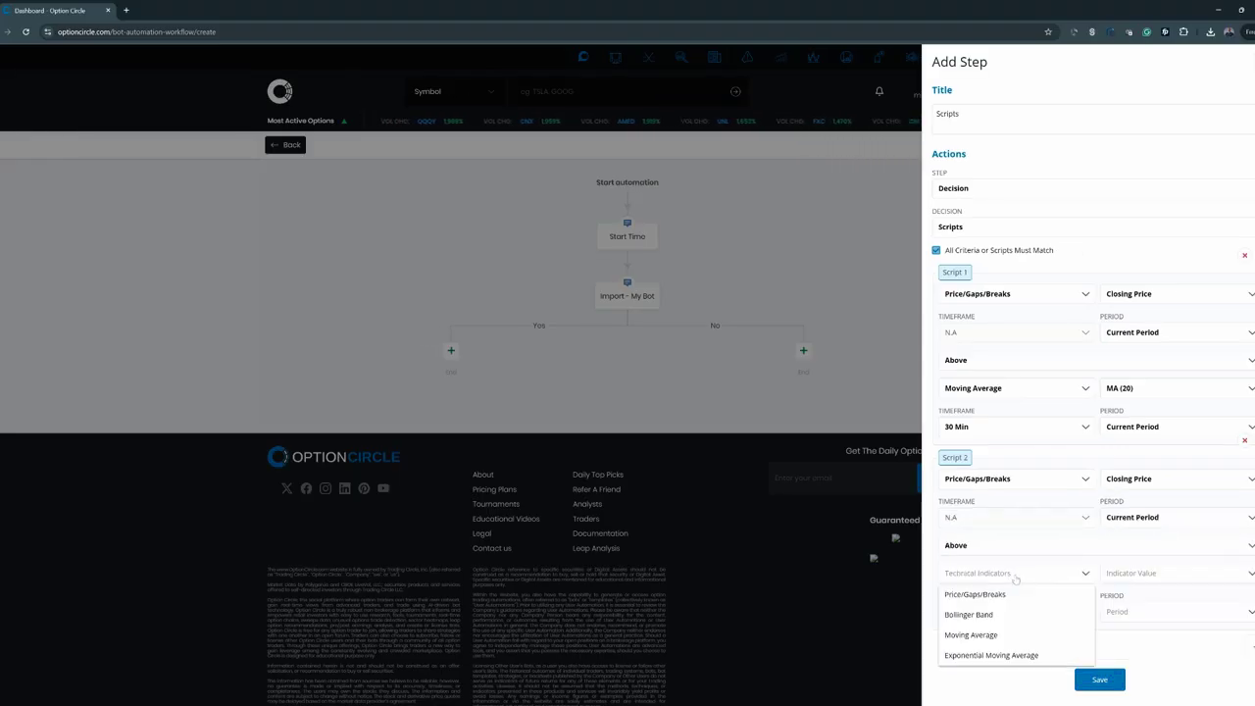
pyautogui.click(1013, 635)
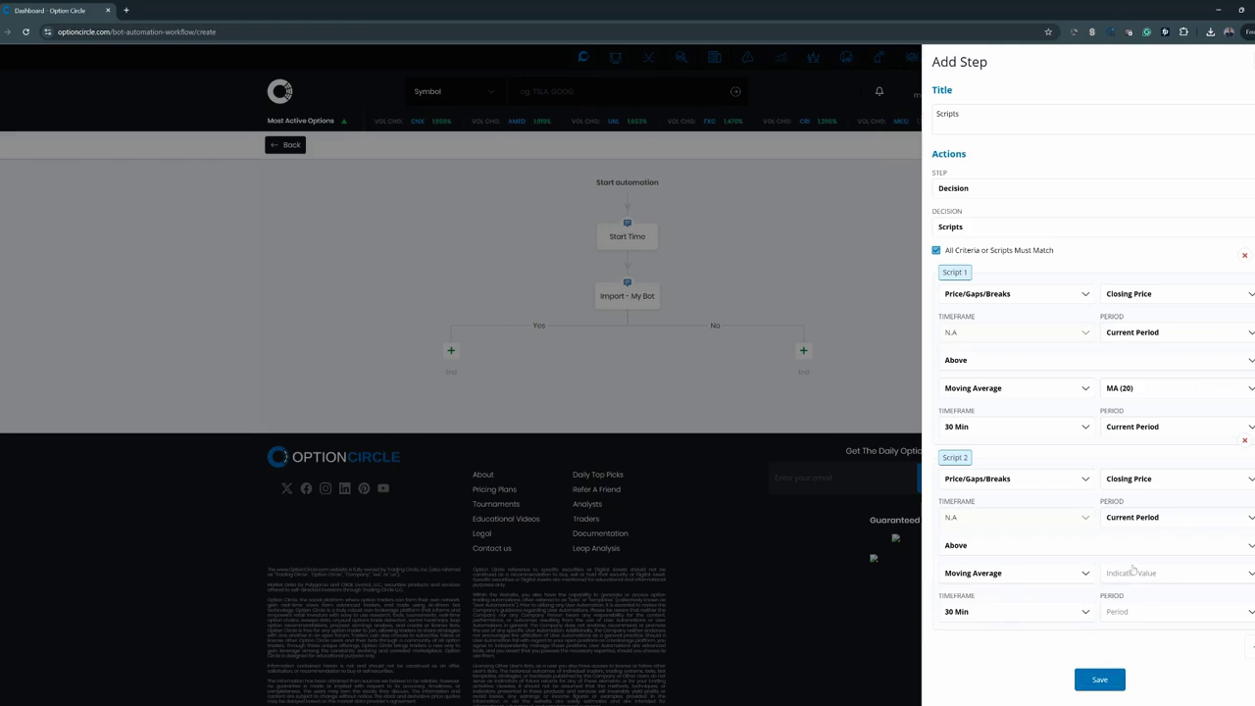
pyautogui.click(1132, 572)
pyautogui.click(1118, 675)
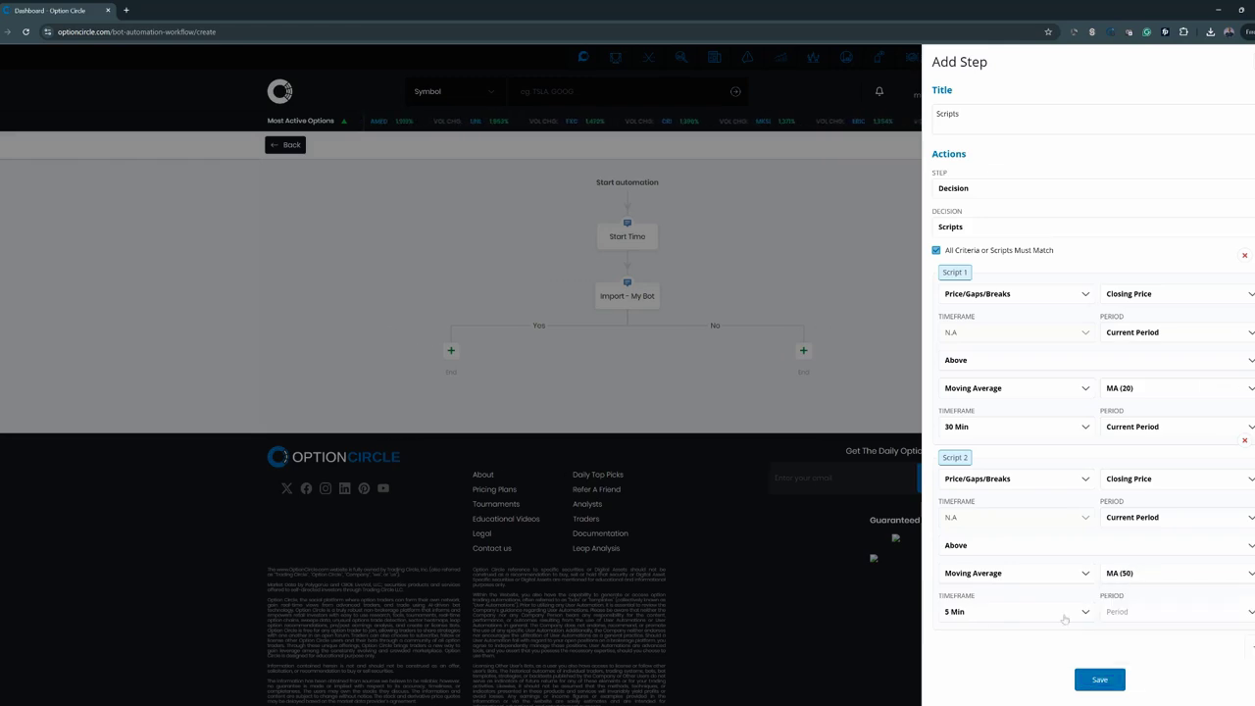
pyautogui.click(1017, 611)
pyautogui.click(1012, 554)
pyautogui.click(1128, 508)
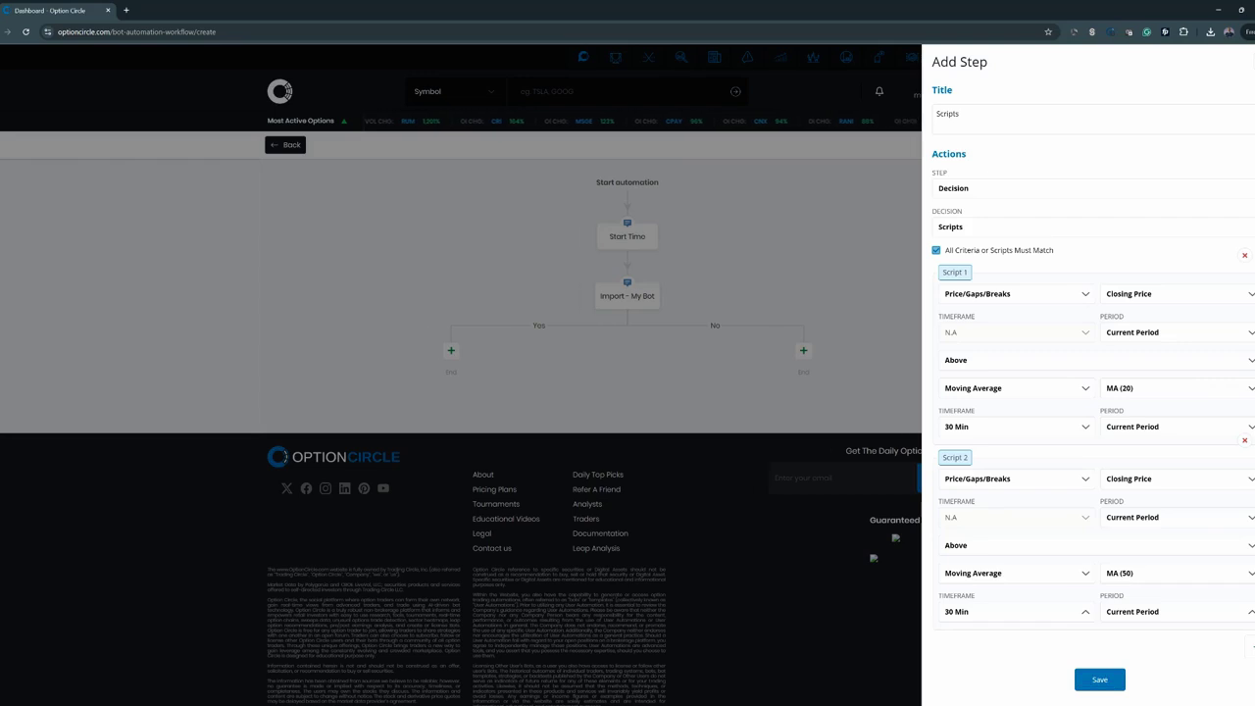
pyautogui.click(1108, 680)
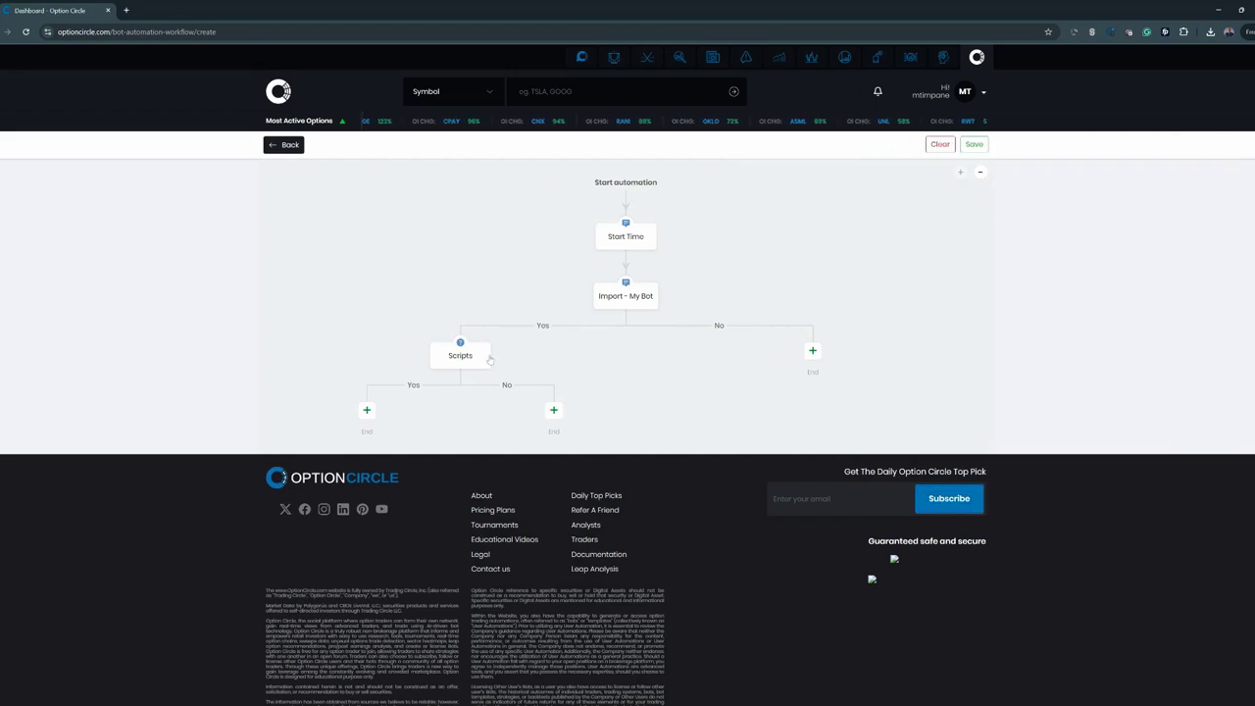
# Retitle the Scripts decision step as "30 Min Bull" and save it.
pyautogui.click(479, 355)
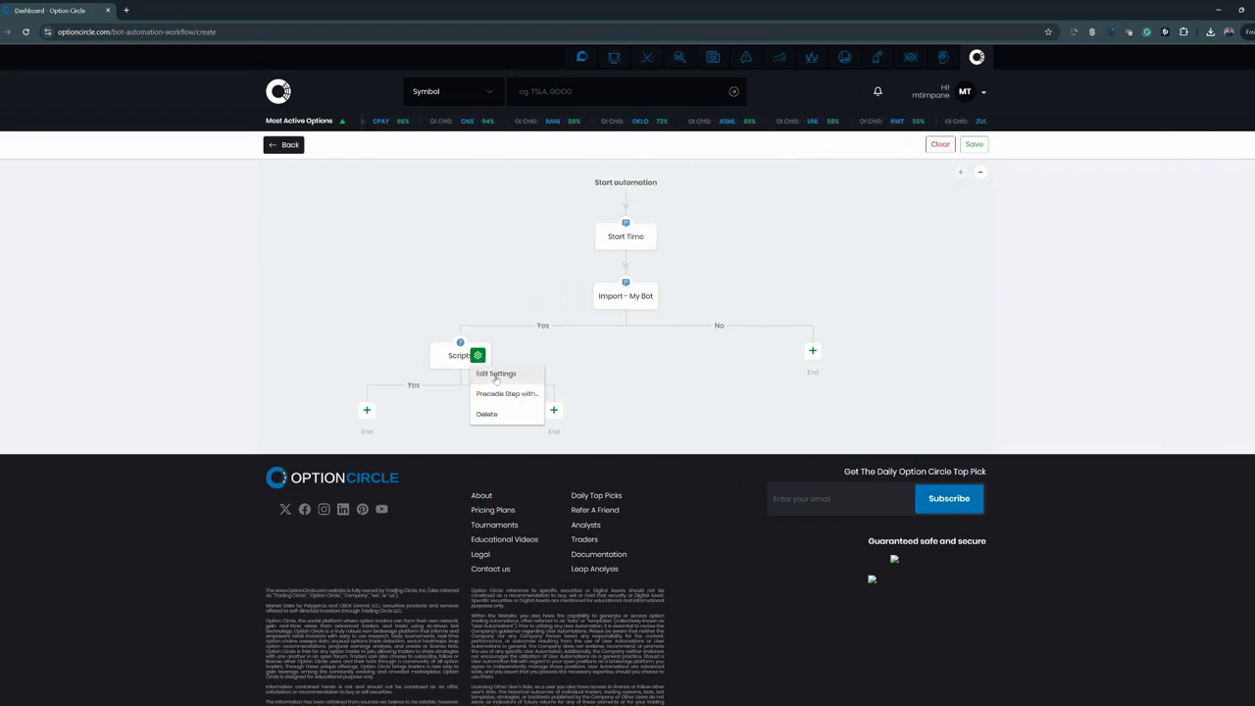
pyautogui.click(496, 373)
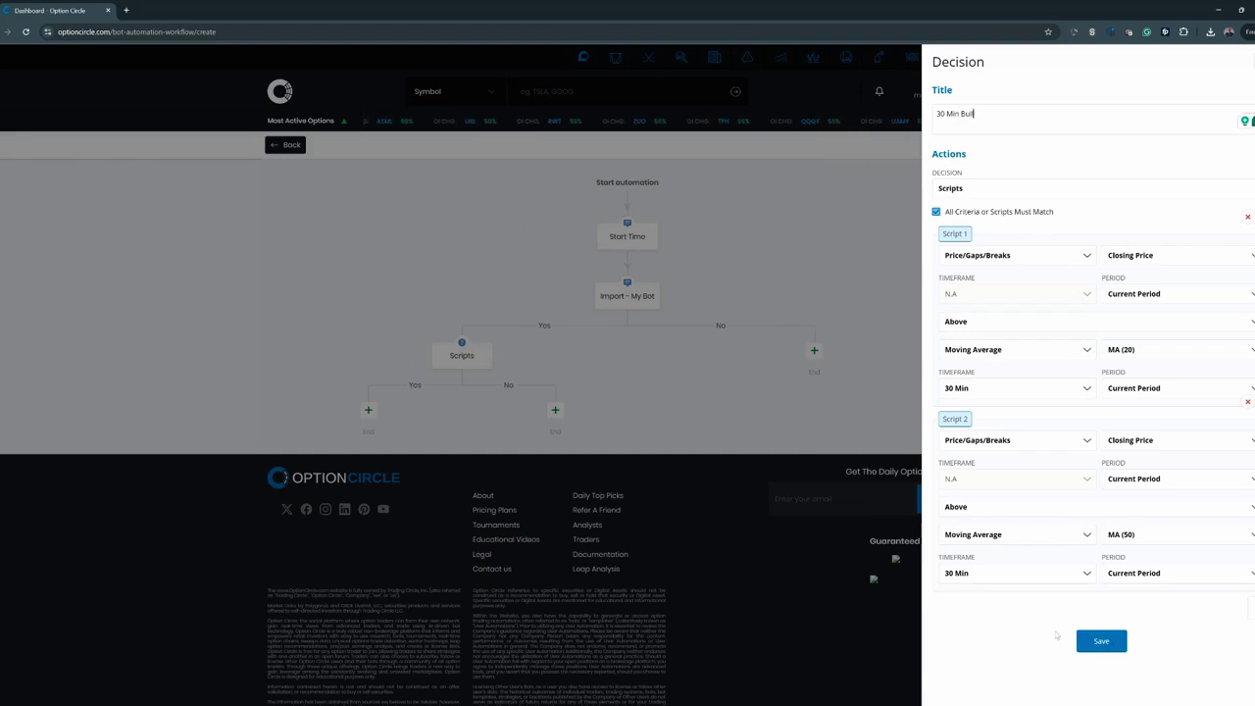
pyautogui.click(1101, 639)
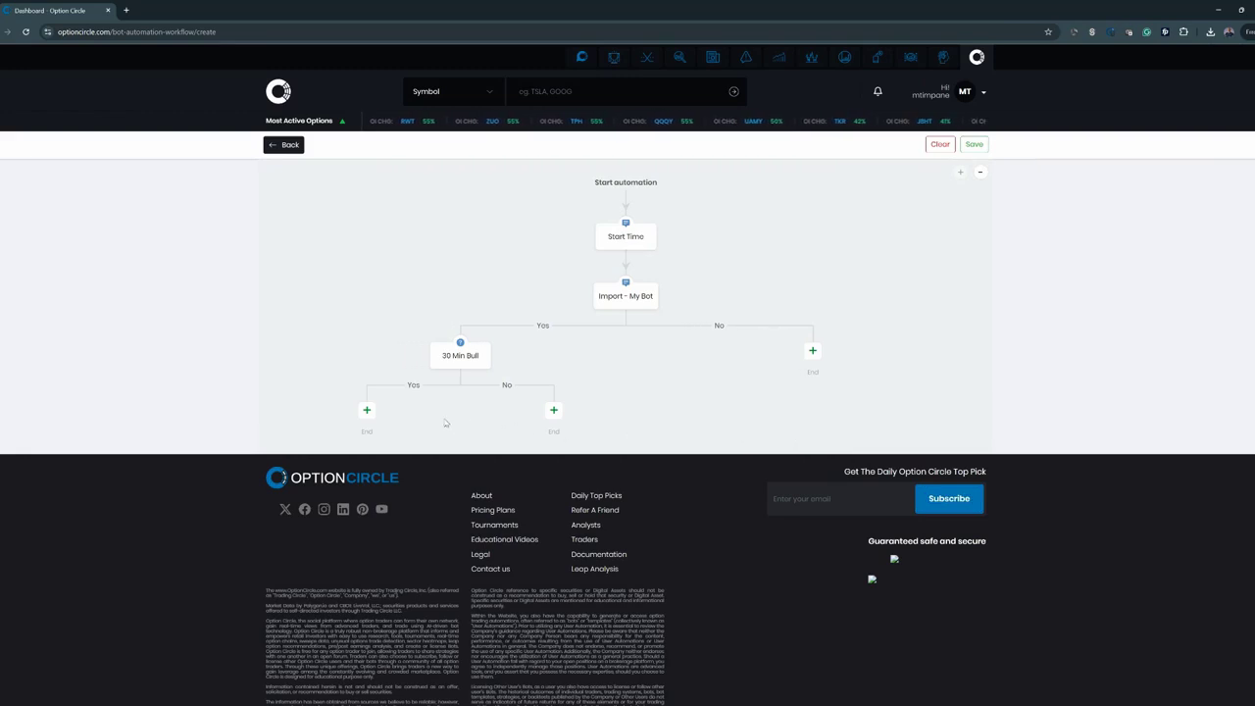
# Add an Open Position step on the Yes branch of 30 Min Bull with time in force Day and a max trade count of 1.
pyautogui.click(367, 411)
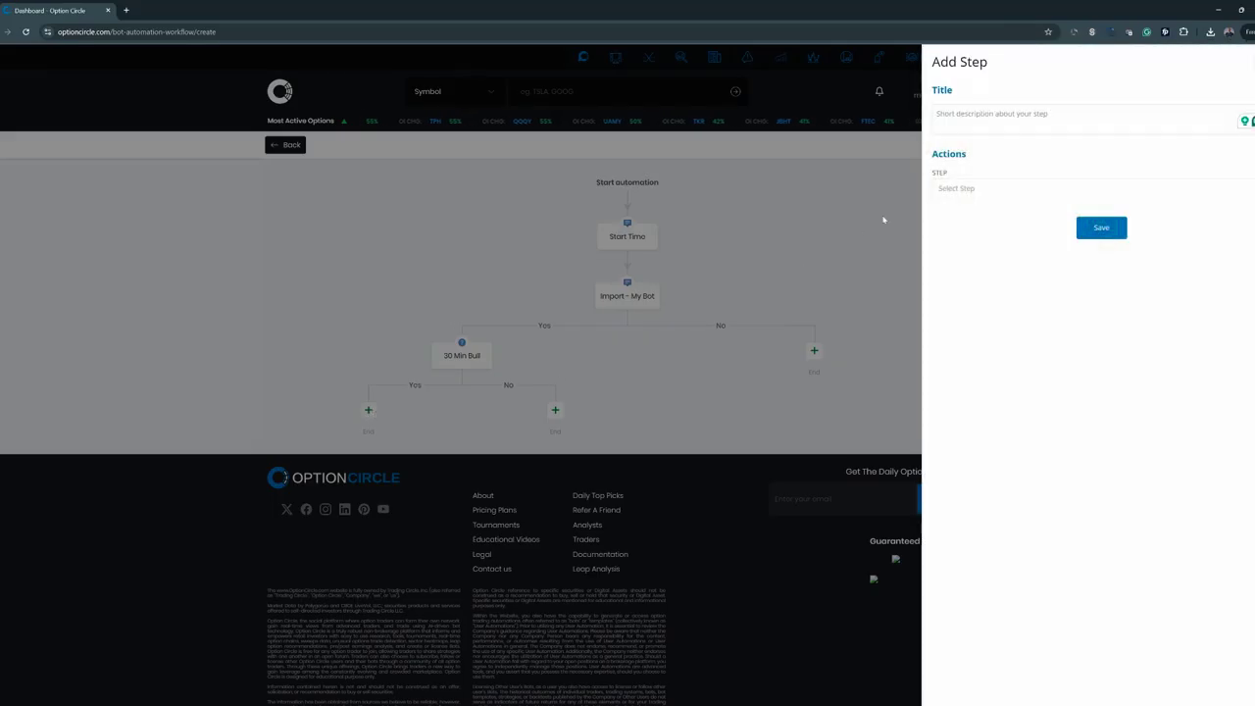
pyautogui.click(984, 194)
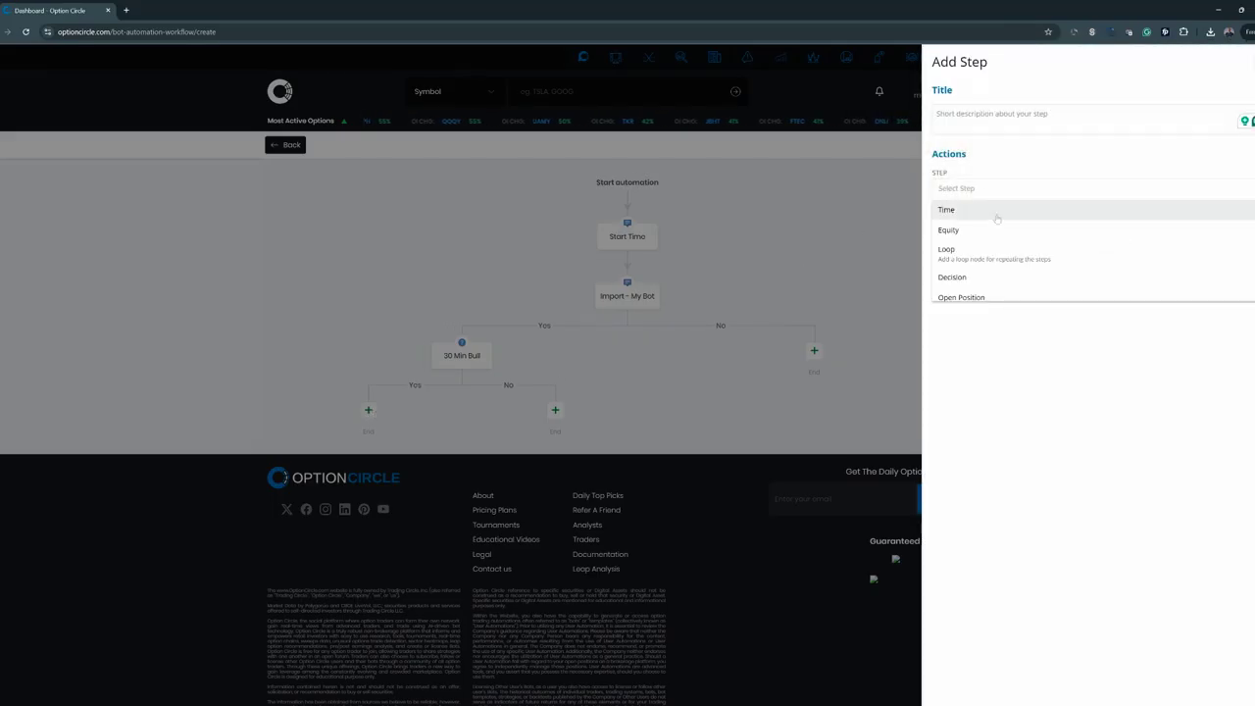
pyautogui.scroll(-1, 1004, 251)
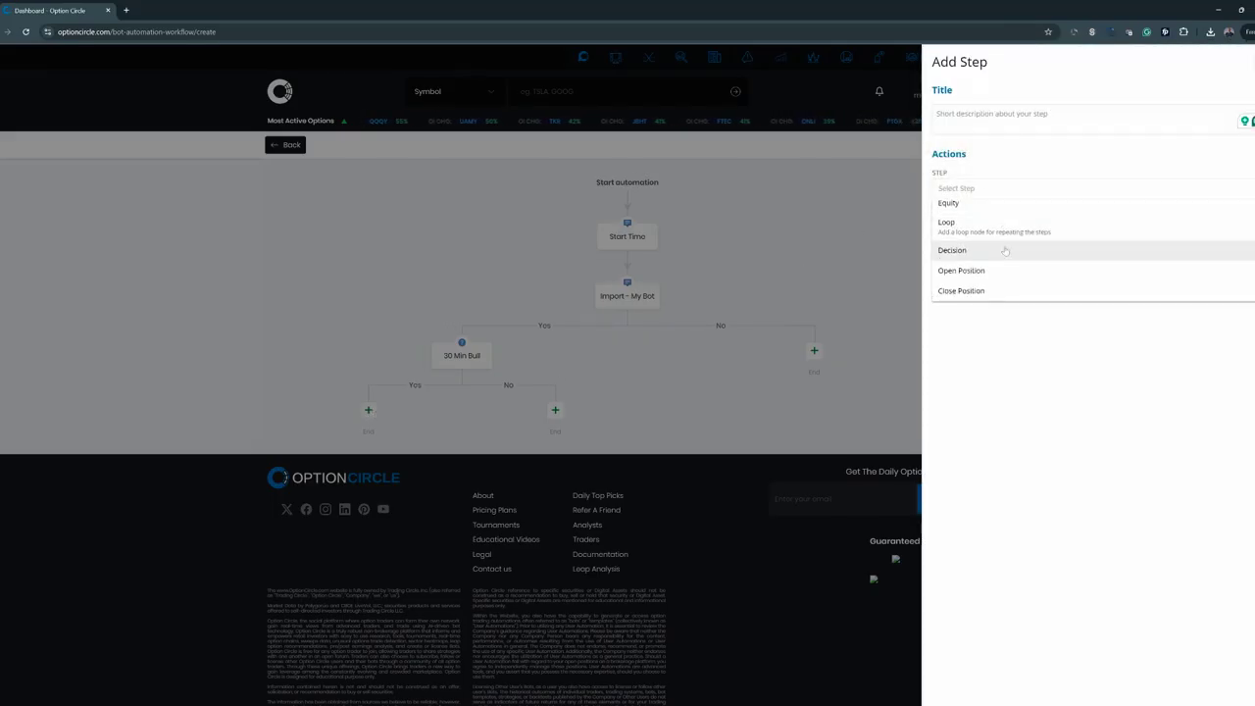
pyautogui.click(1008, 269)
pyautogui.click(1025, 265)
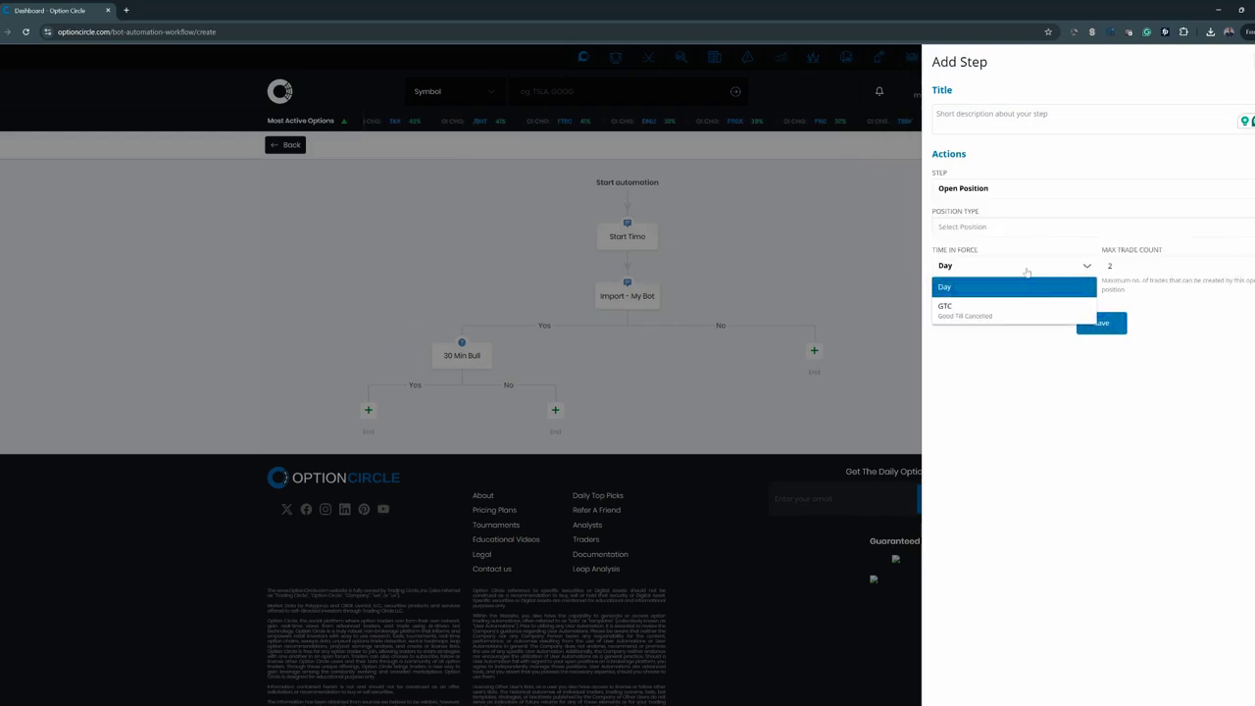
pyautogui.click(1026, 269)
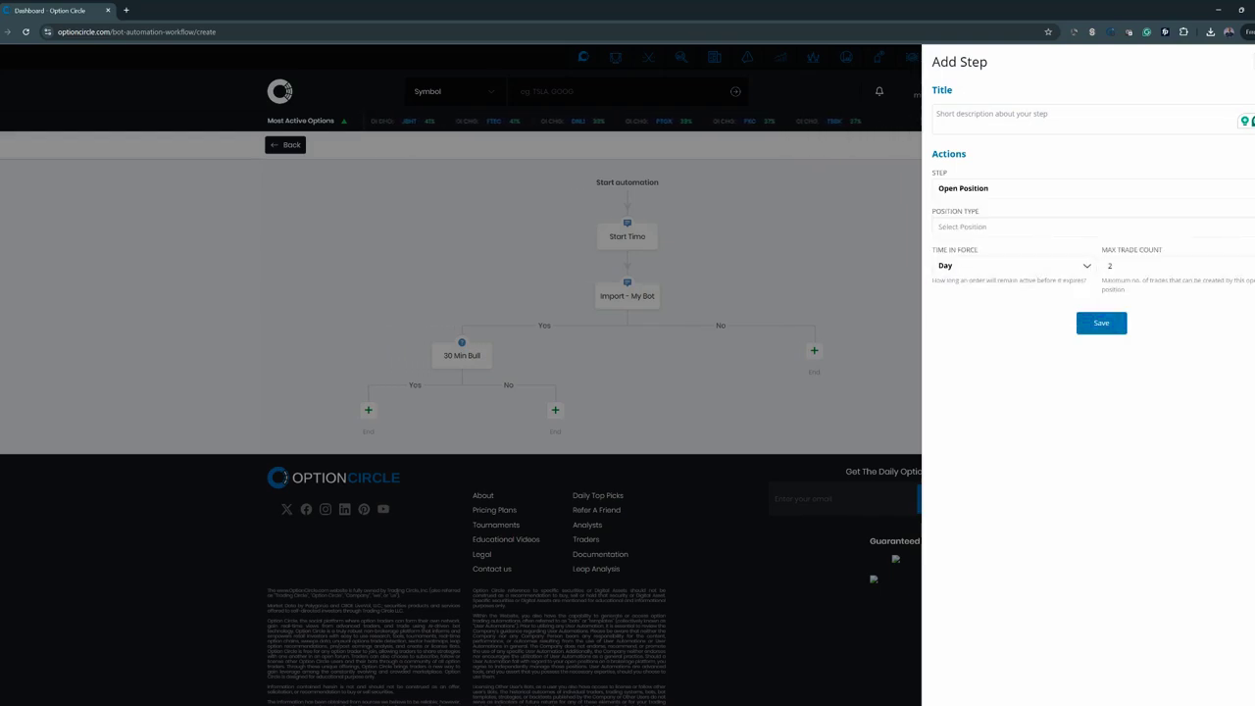
pyautogui.press('BackSpace')
pyautogui.write('1')
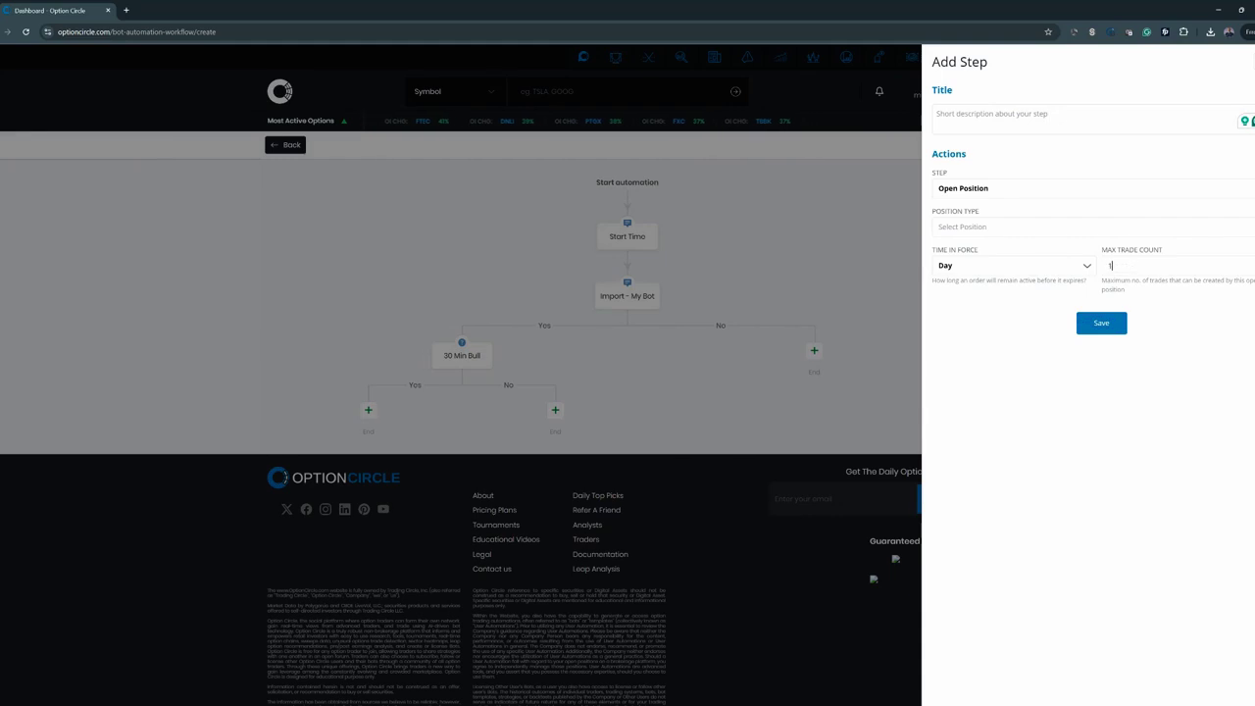
# Choose Call as the position type and set it to expire in At Least 10 days.
pyautogui.click(1045, 231)
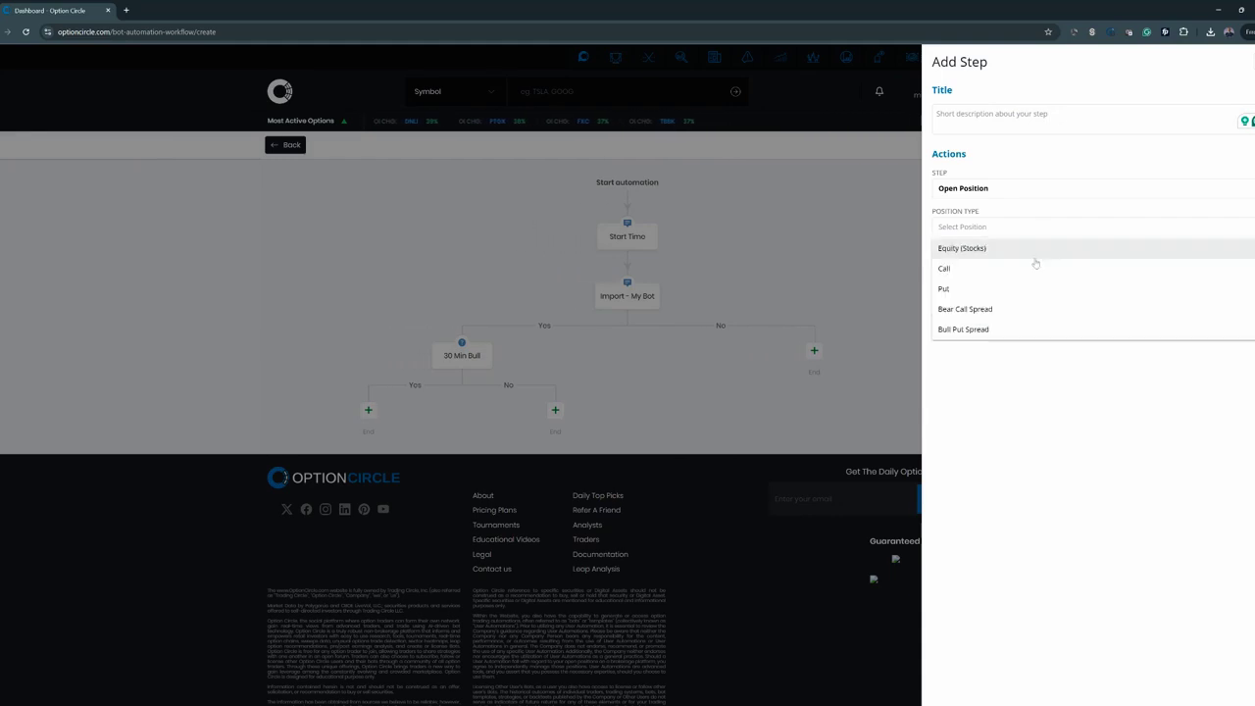
pyautogui.click(1035, 266)
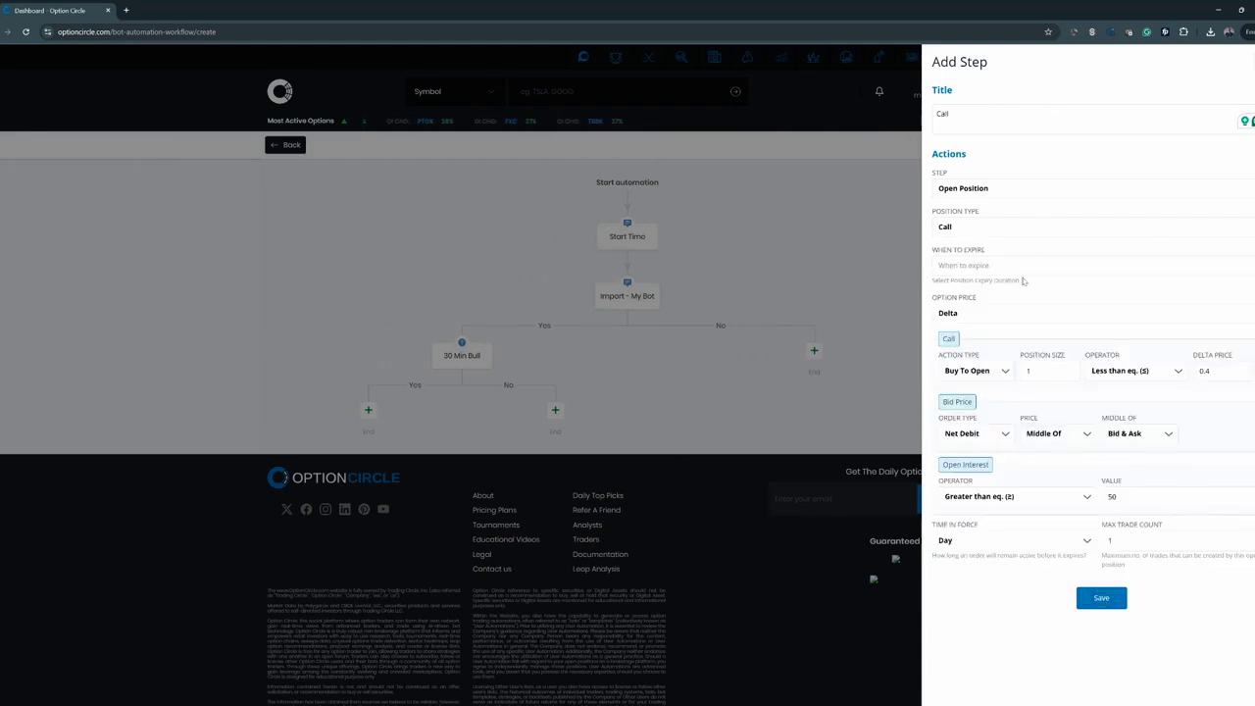
pyautogui.click(1015, 267)
pyautogui.click(1001, 287)
pyautogui.click(1008, 318)
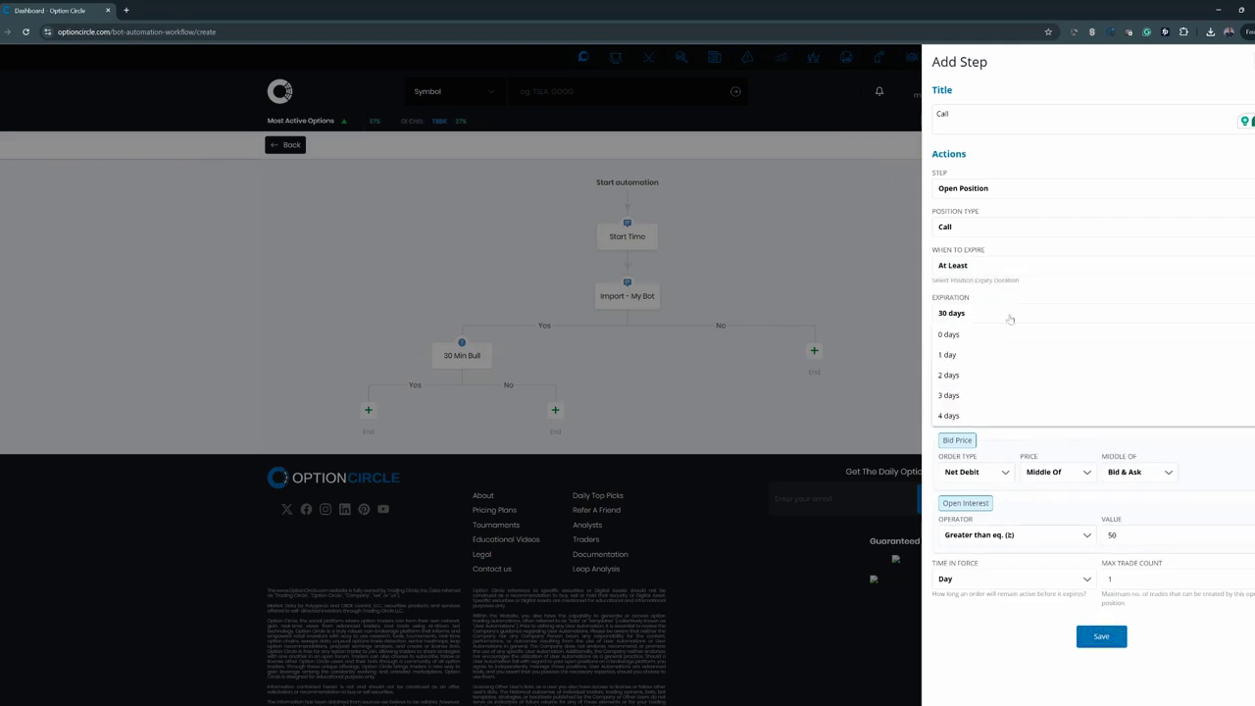
pyautogui.scroll(-5, 1004, 373)
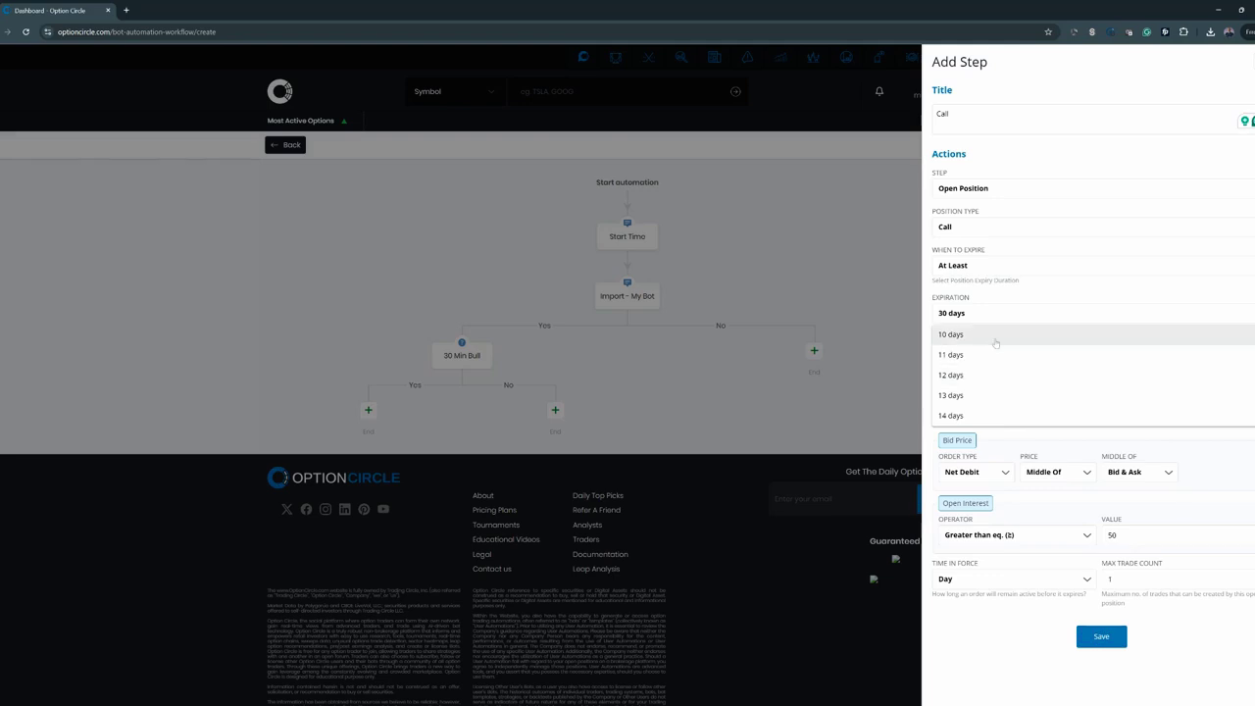
pyautogui.click(995, 336)
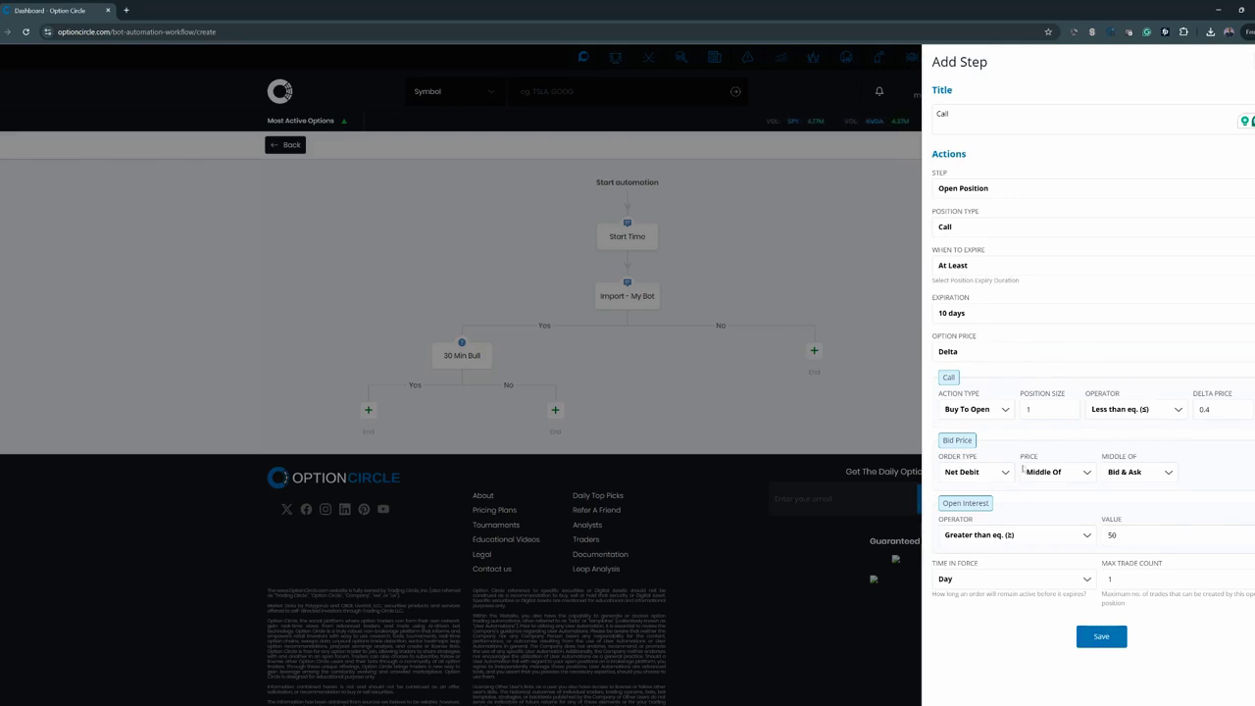
# Set the Call's bid price to the middle of Mid & Ask and the open interest value to 100, and save the step.
pyautogui.click(1125, 473)
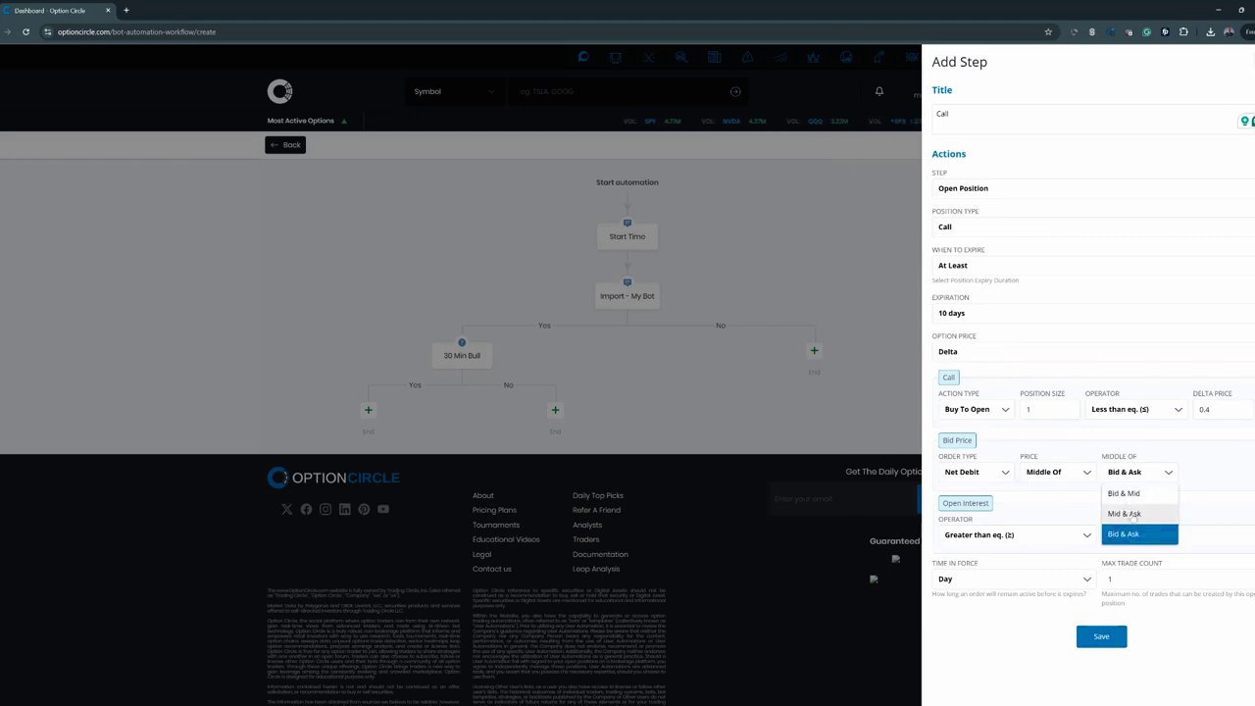
pyautogui.click(1124, 513)
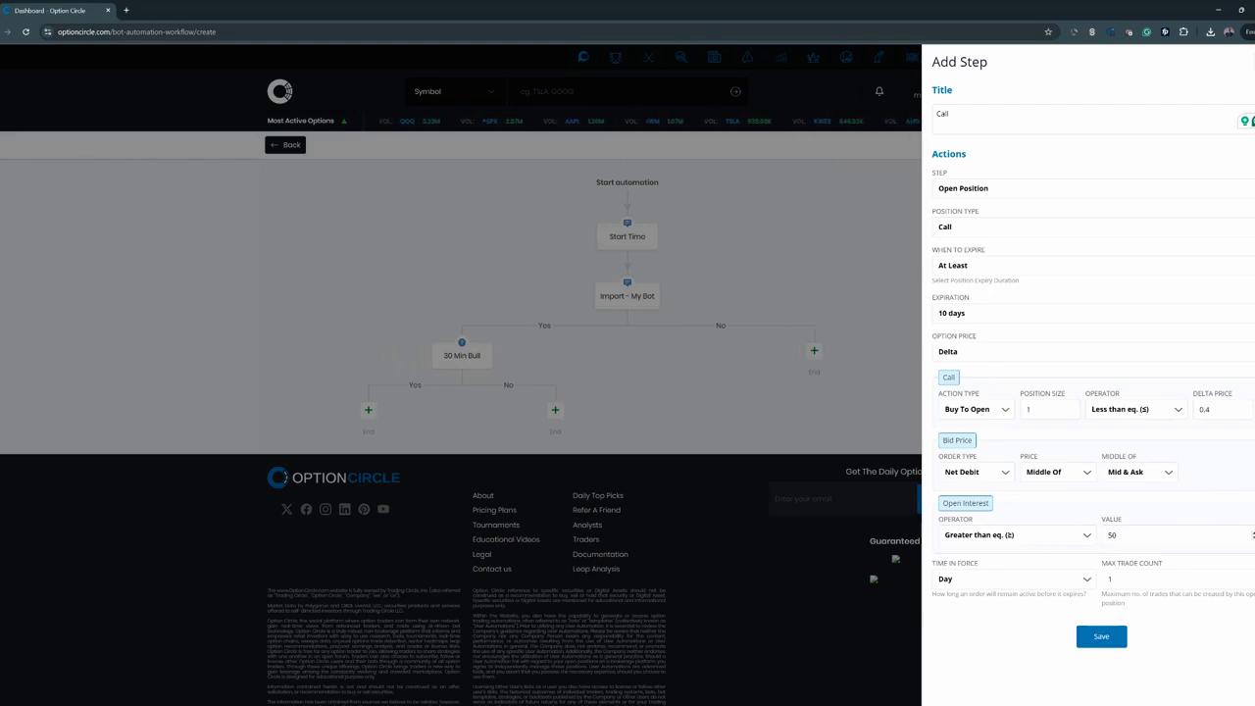
pyautogui.doubleClick(1099, 535)
pyautogui.write('100')
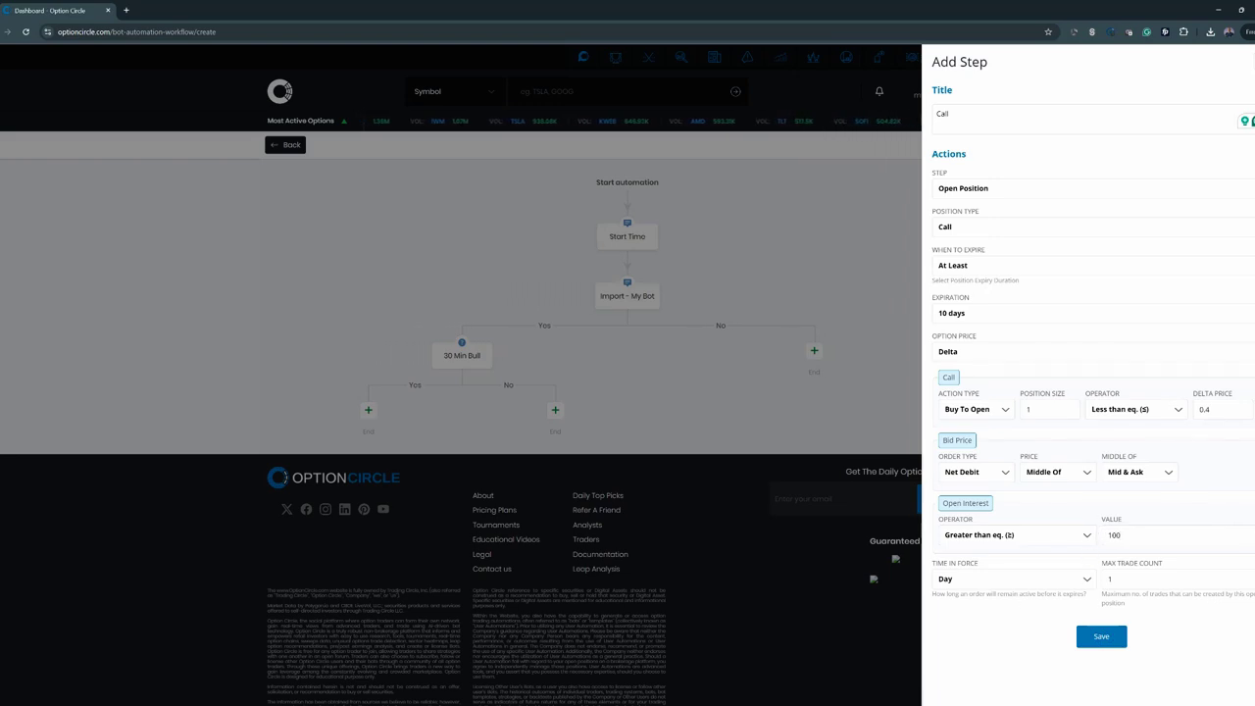
pyautogui.click(1098, 636)
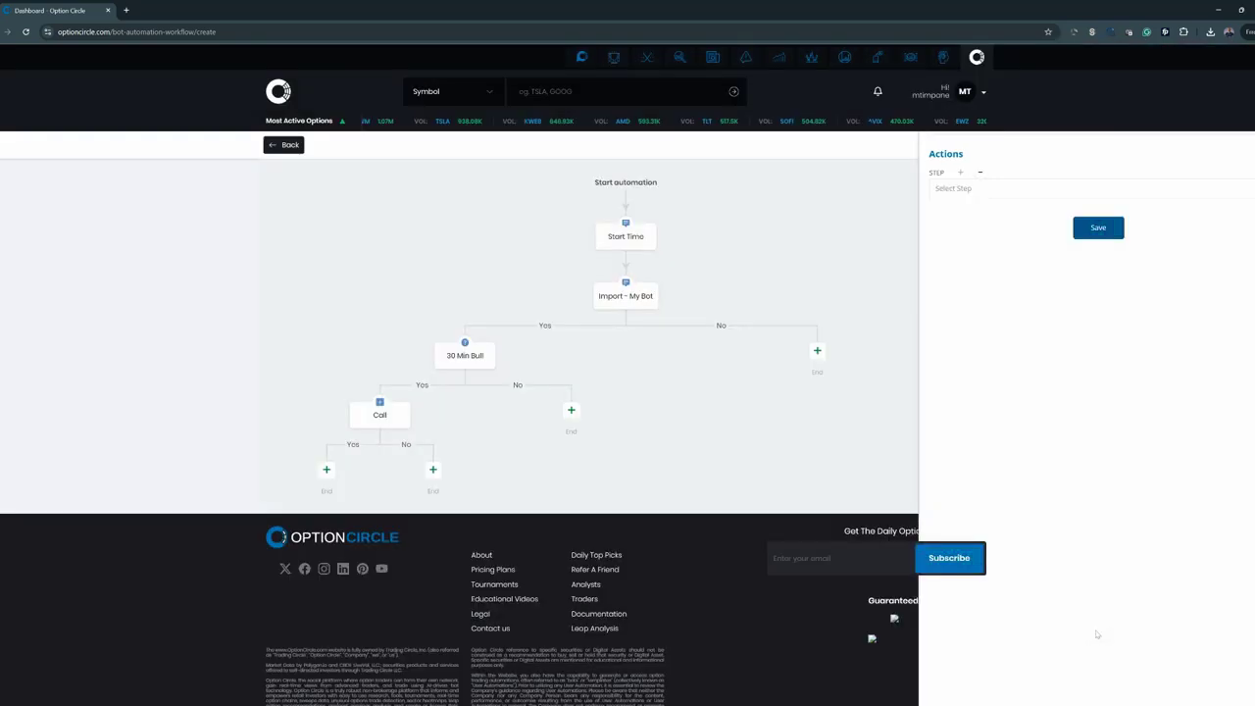